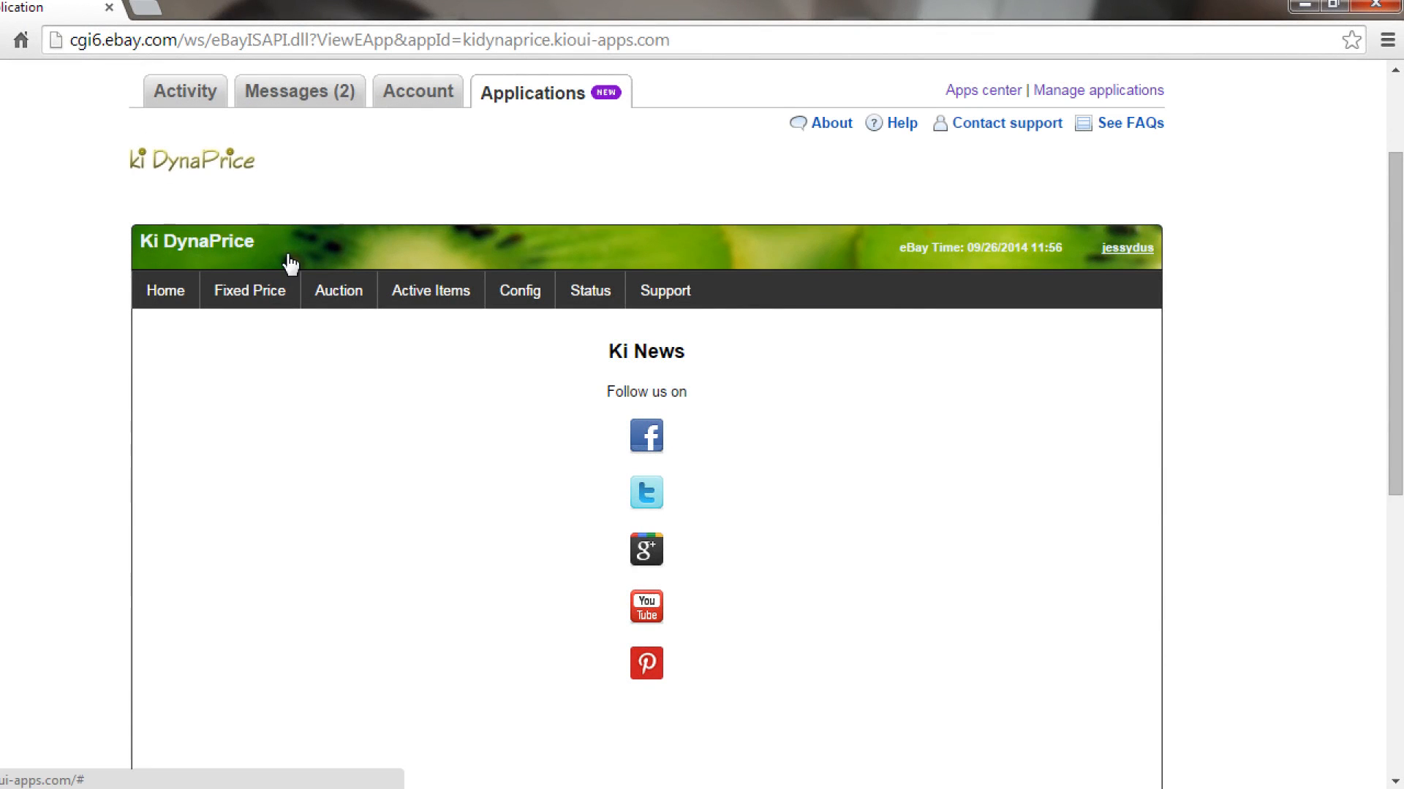
- Add a new fixed price auto rule record and title it "Test Rule for Video"
{"action": "mouse_move", "coordinate": [251, 300]}
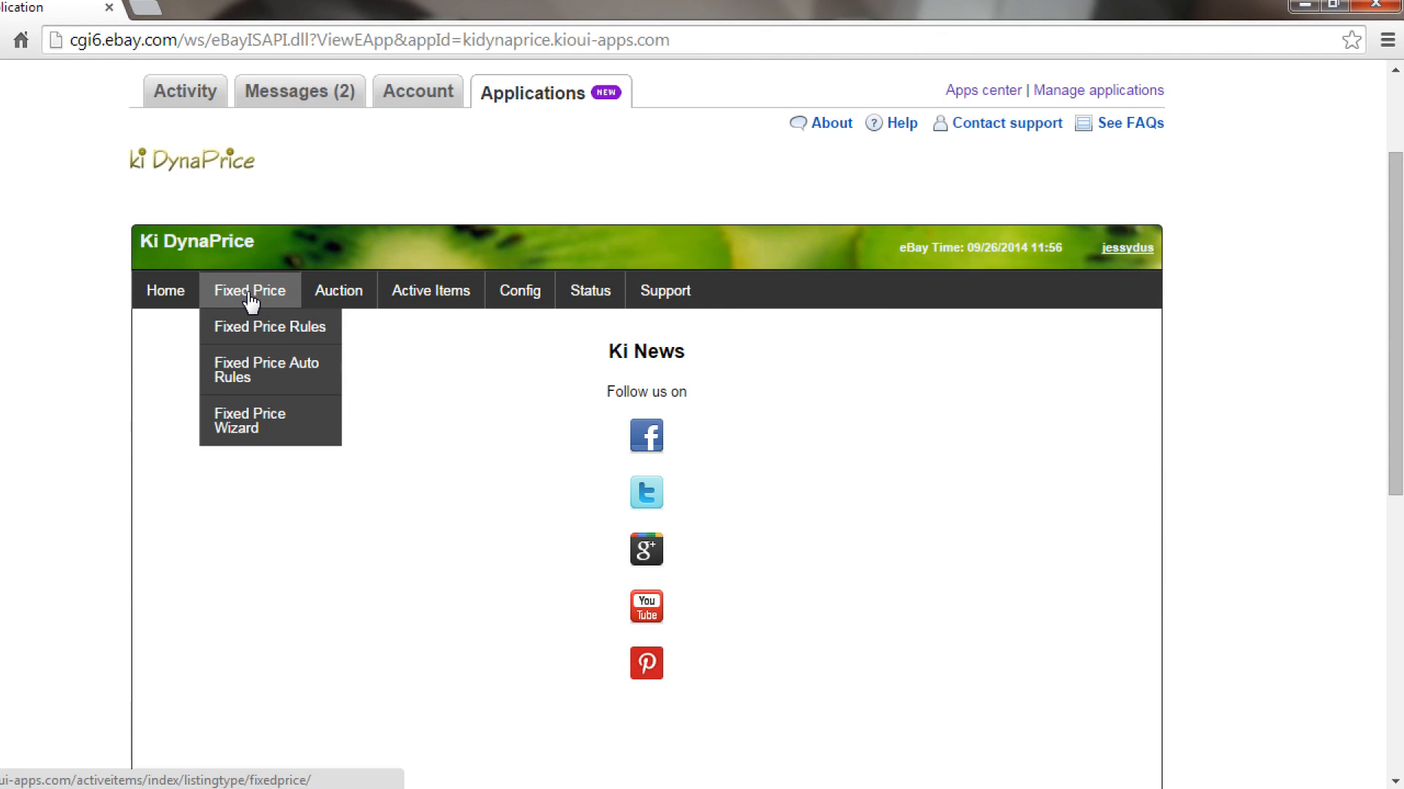
{"action": "left_click", "coordinate": [258, 379]}
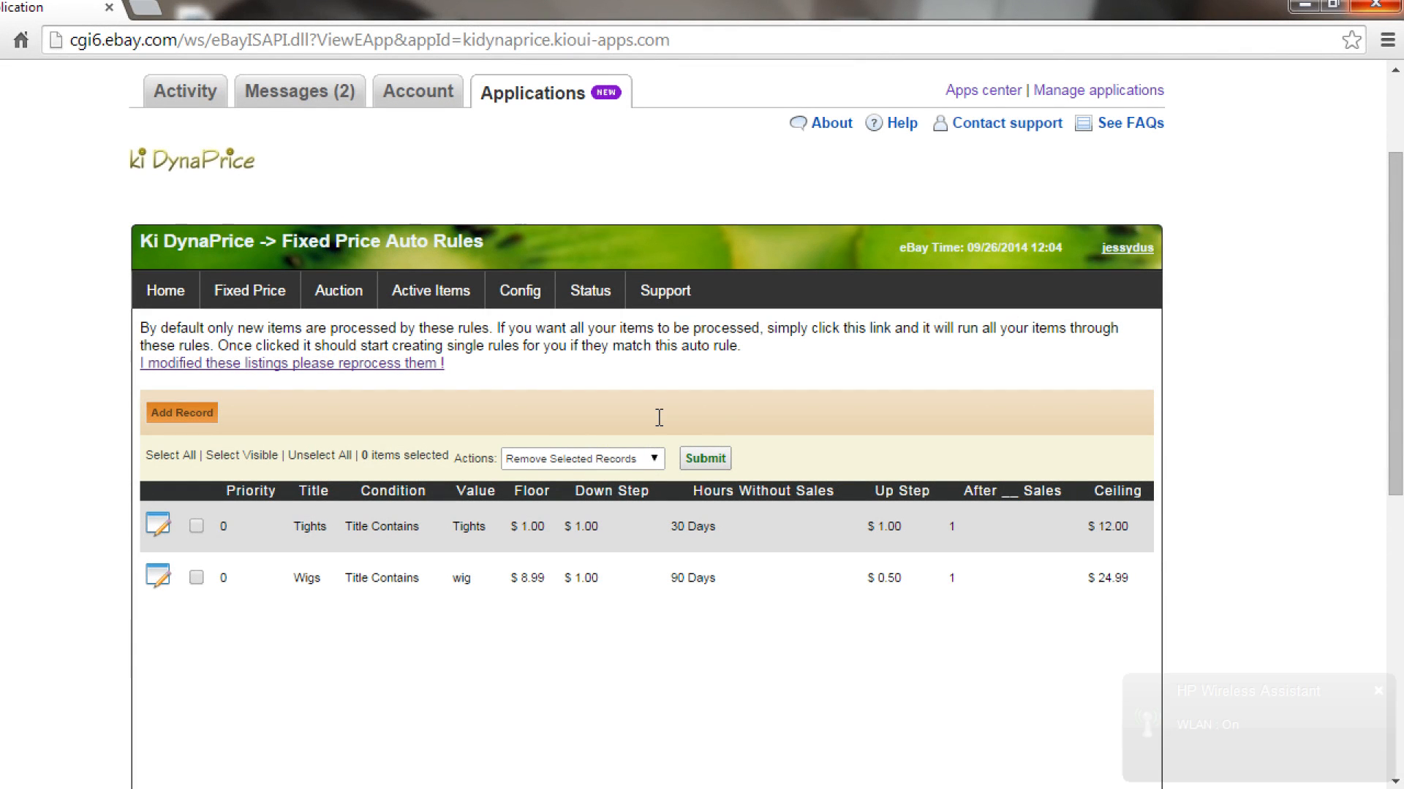
{"action": "left_click", "coordinate": [184, 415]}
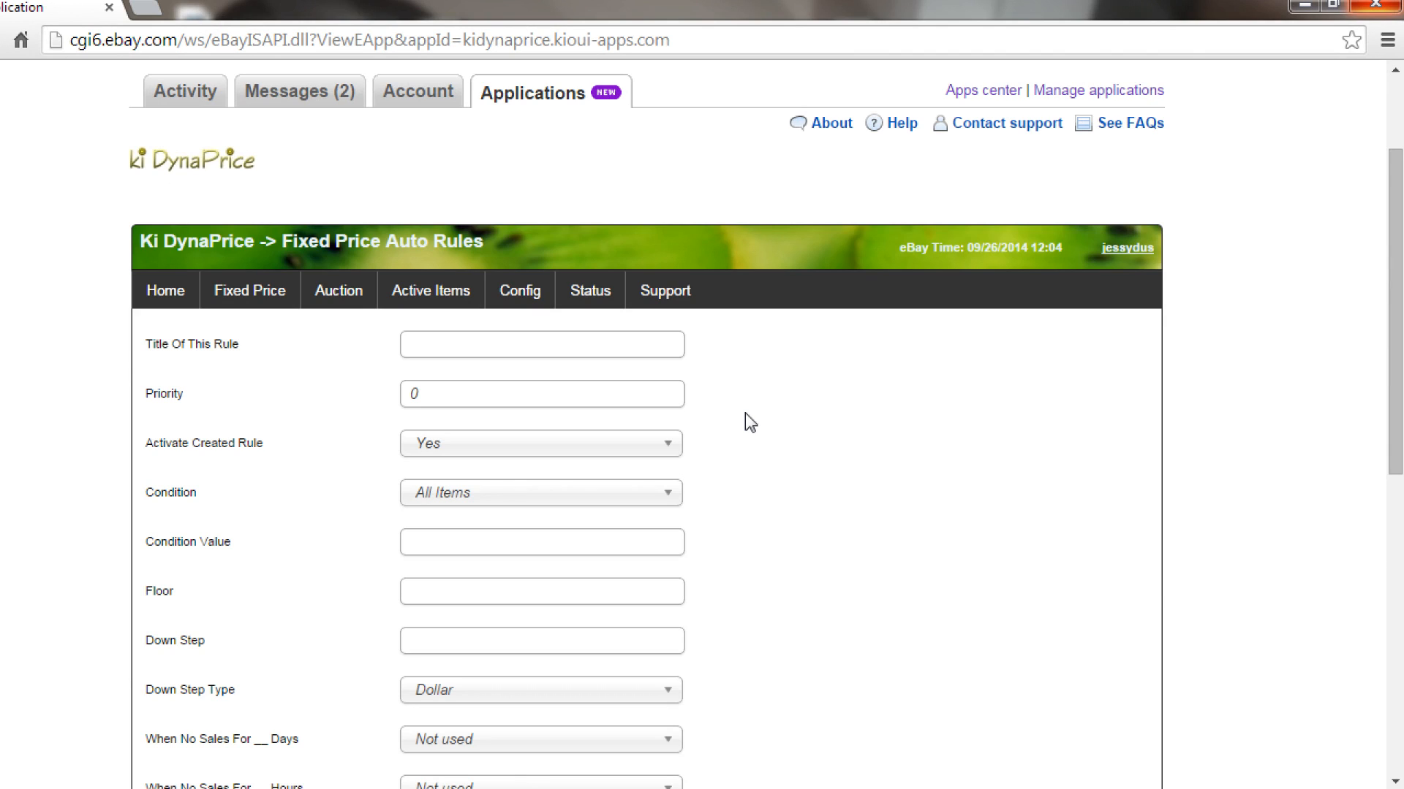
{"action": "left_click", "coordinate": [628, 342]}
{"action": "type", "text": "Test Rule "}
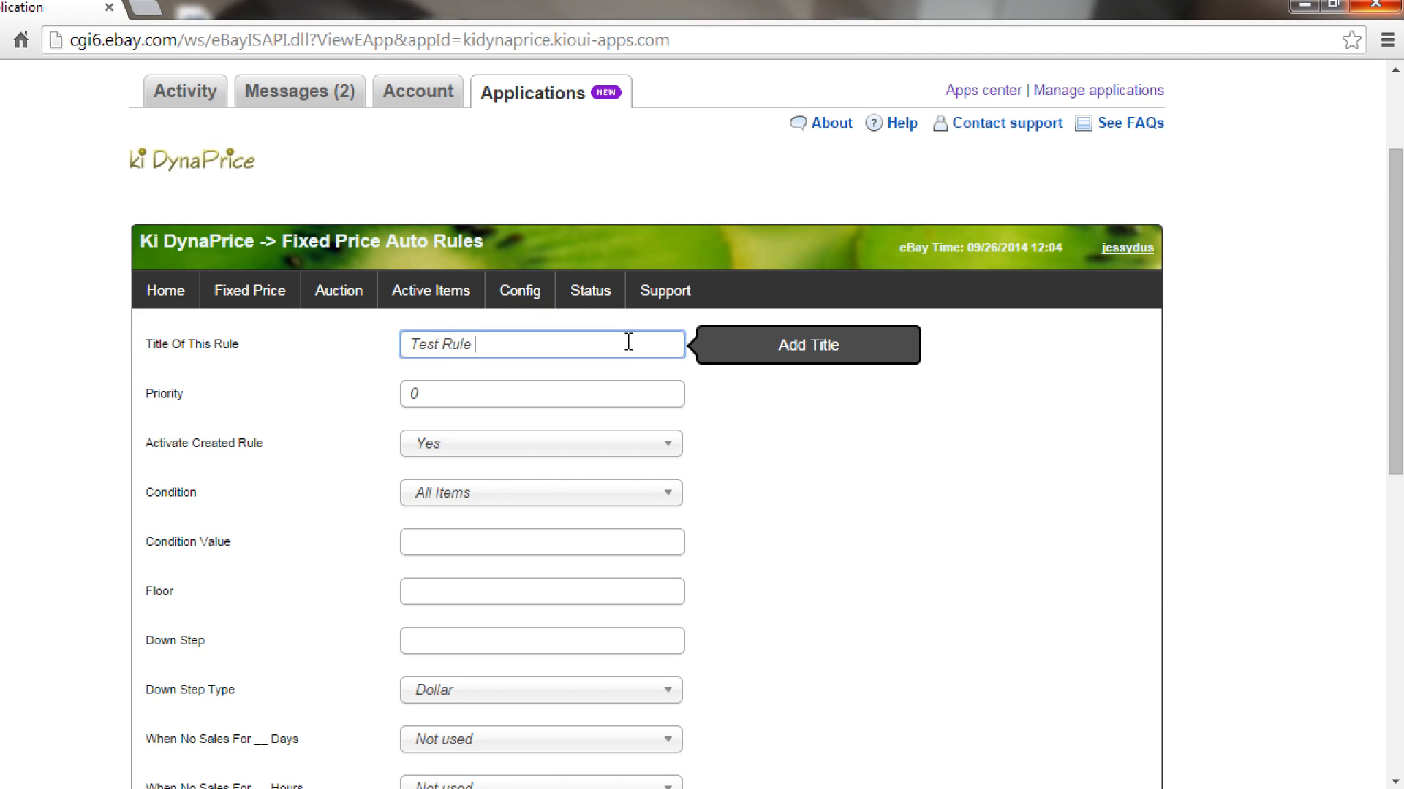
{"action": "type", "text": "for Video"}
{"action": "mouse_move", "coordinate": [453, 411]}
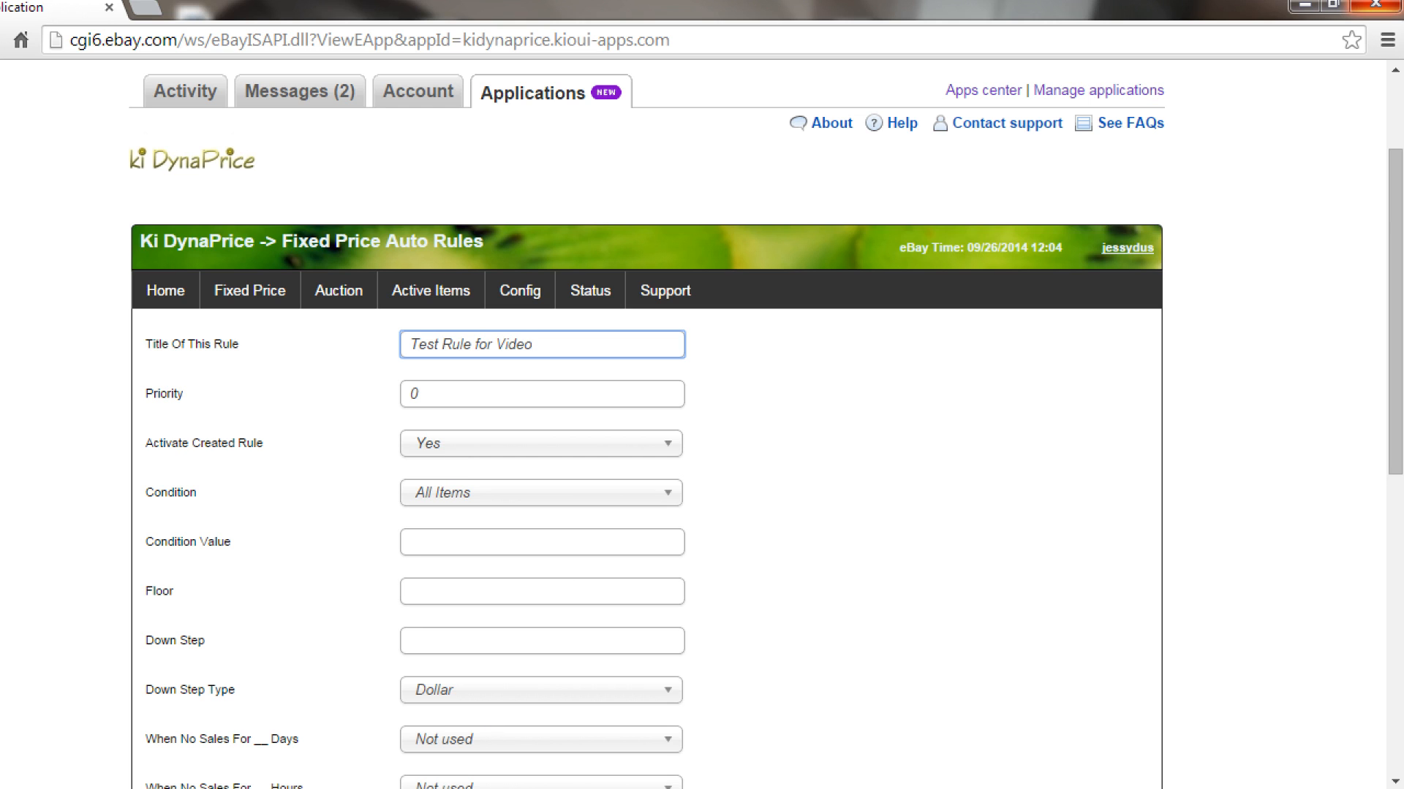
- Set the rule's condition to Title Contains with the condition value "wig"
{"action": "scroll", "coordinate": [1199, 336], "scroll_direction": "down", "scroll_amount": 2}
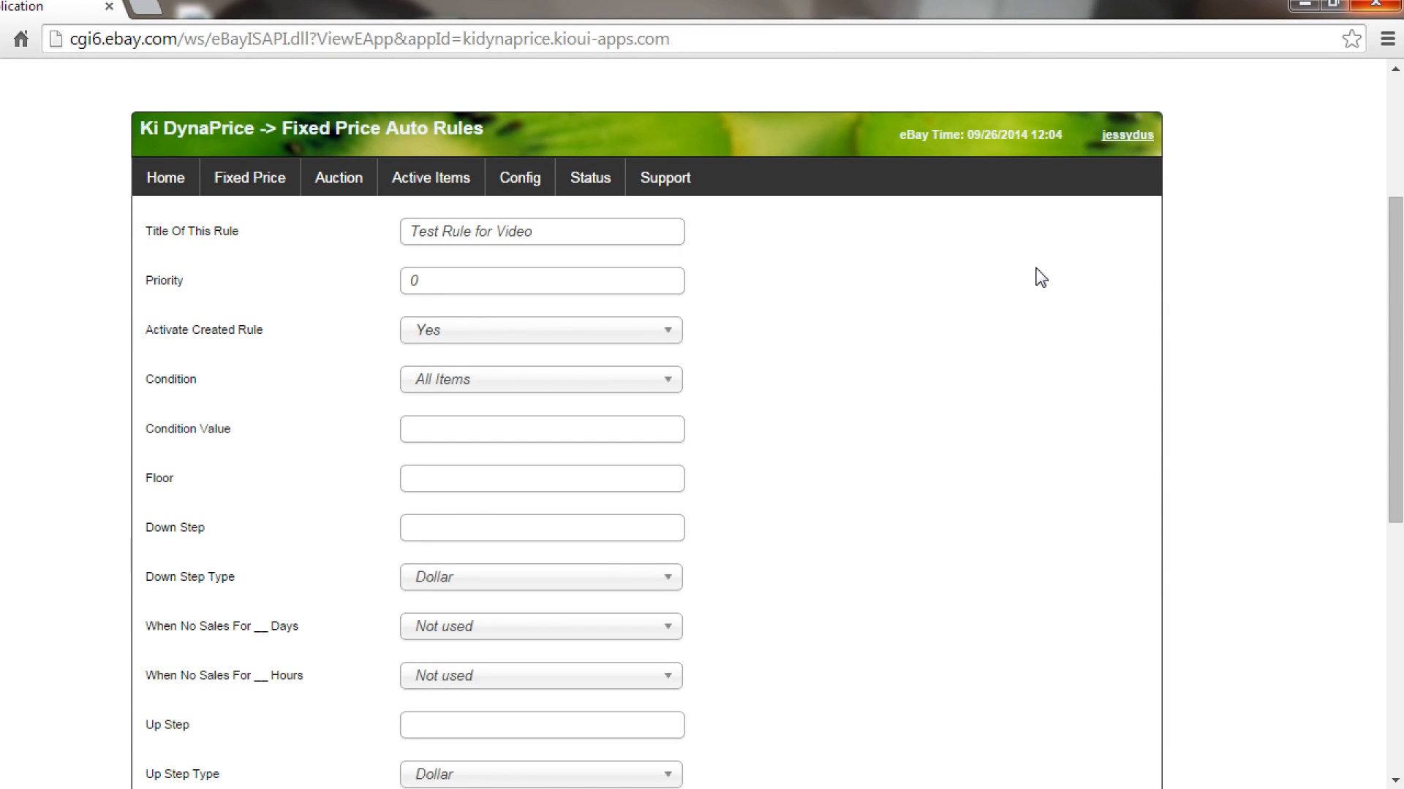
{"action": "left_click", "coordinate": [492, 390]}
{"action": "left_click", "coordinate": [482, 435]}
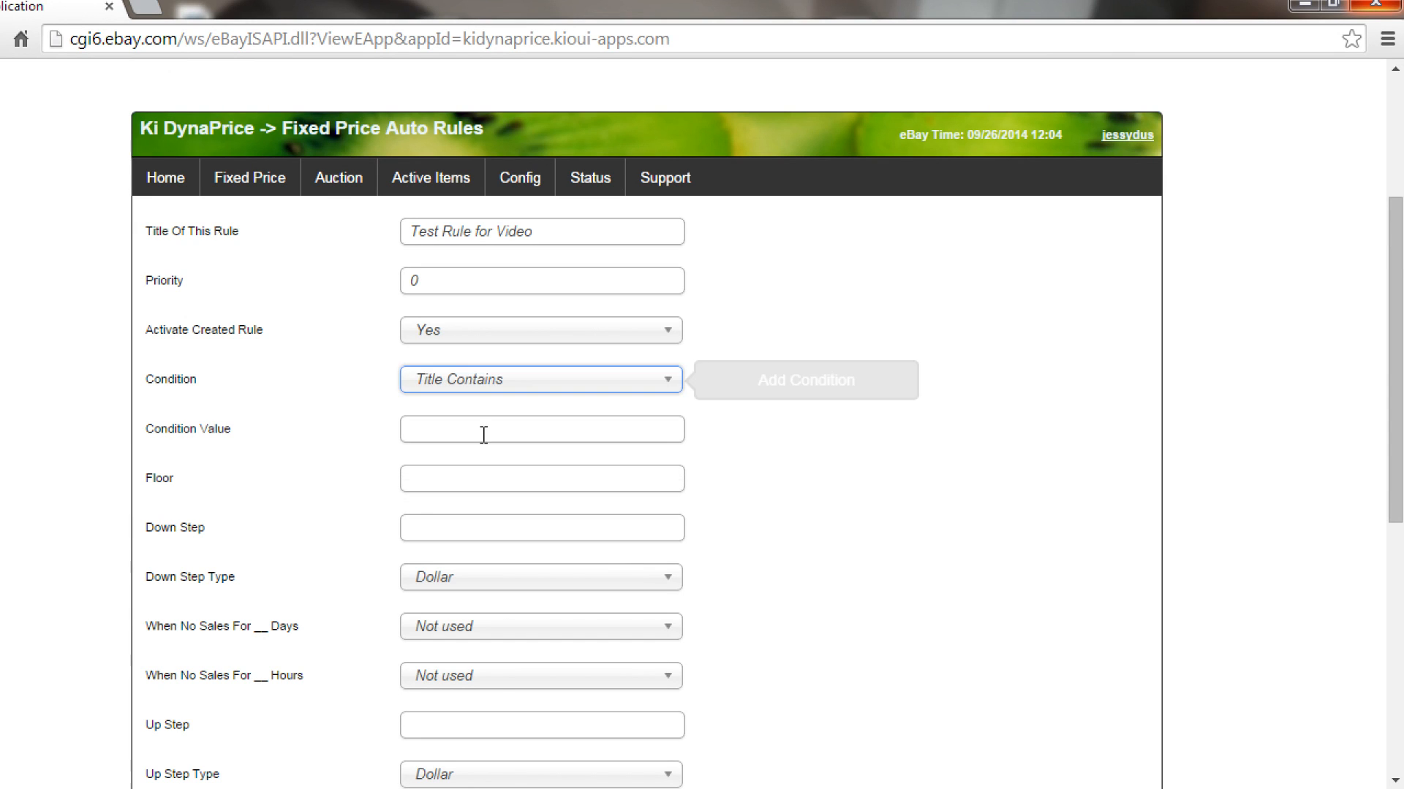
{"action": "left_click", "coordinate": [473, 435]}
{"action": "type", "text": "wig"}
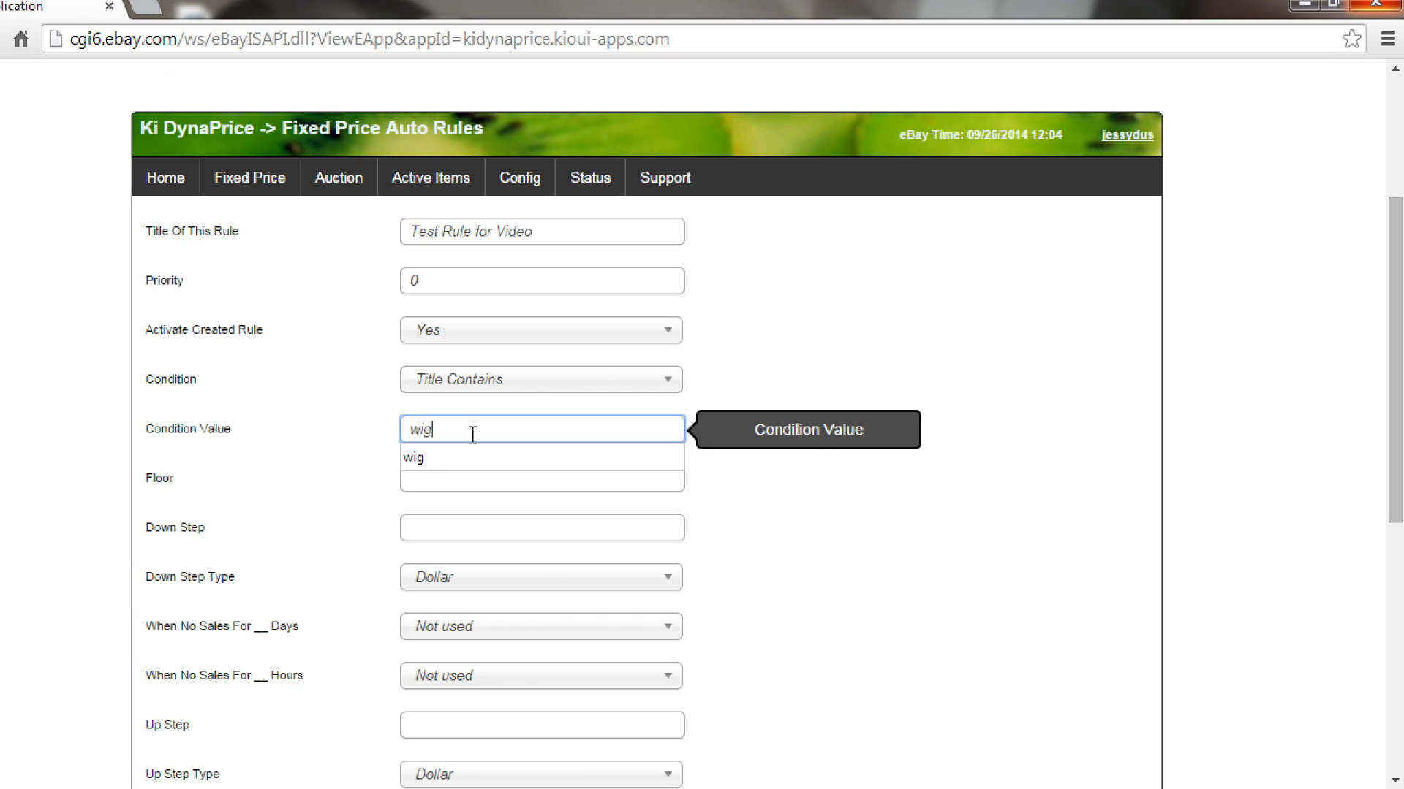
{"action": "left_click", "coordinate": [745, 545]}
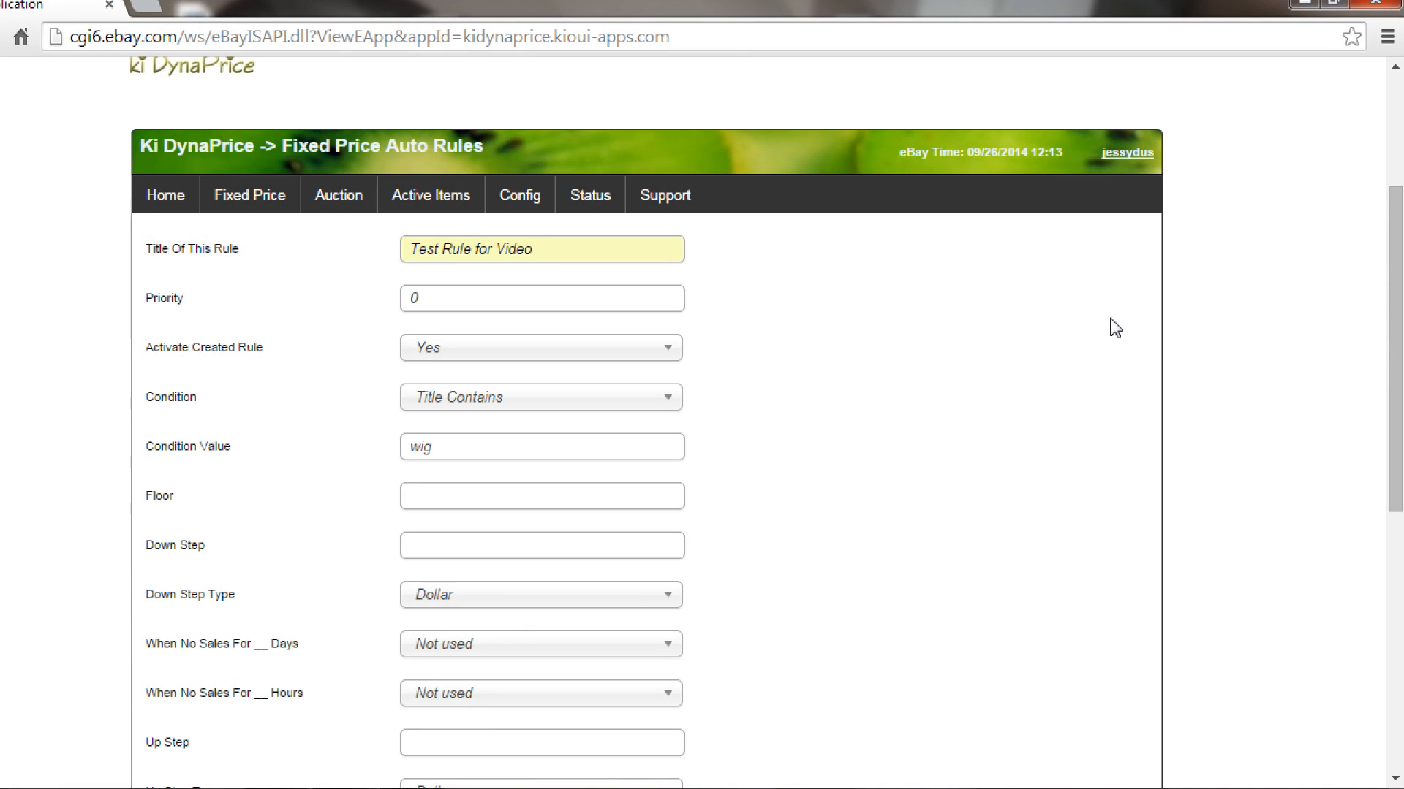
- Set the rule's floor price to 8.99 and its down step to 1.00
{"action": "left_click", "coordinate": [564, 497]}
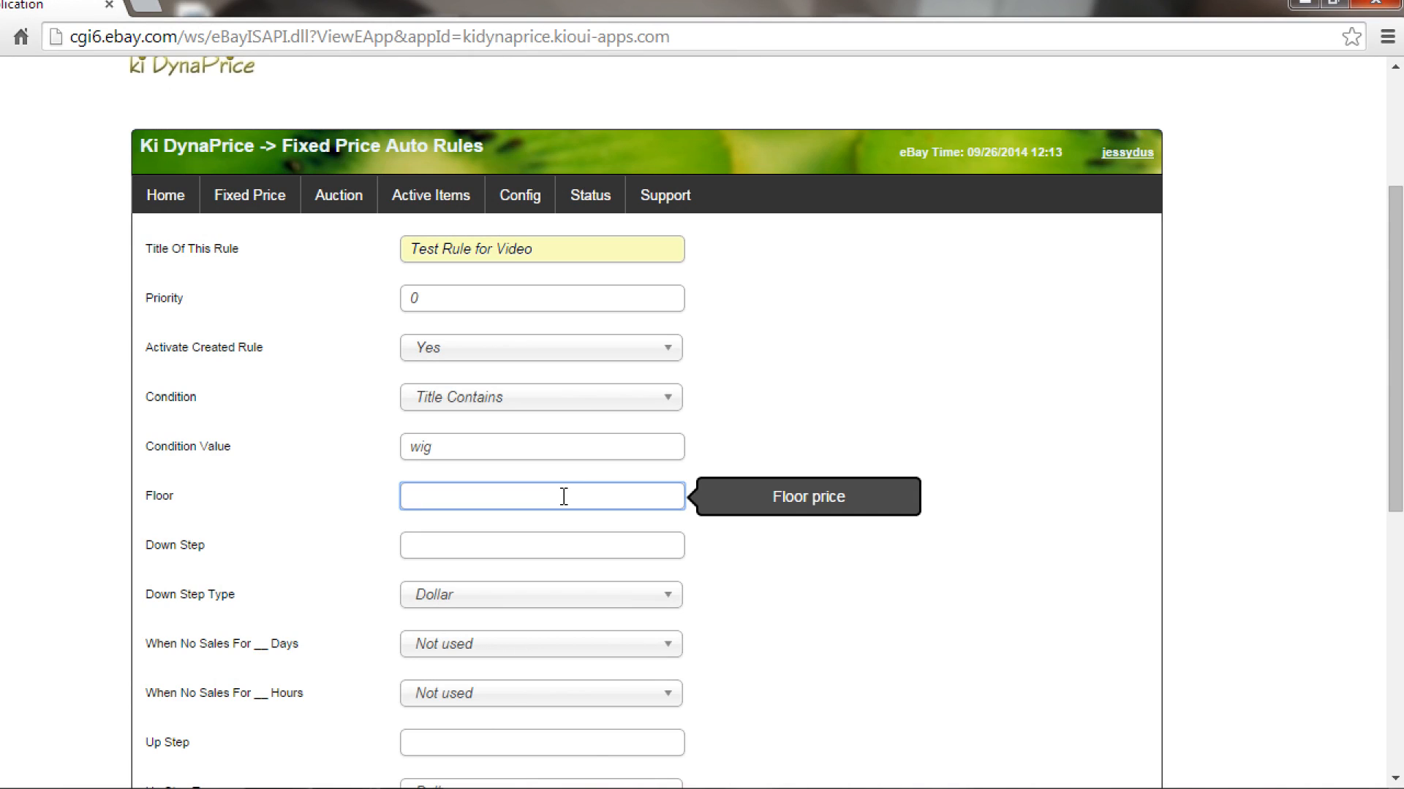
{"action": "type", "text": "8"}
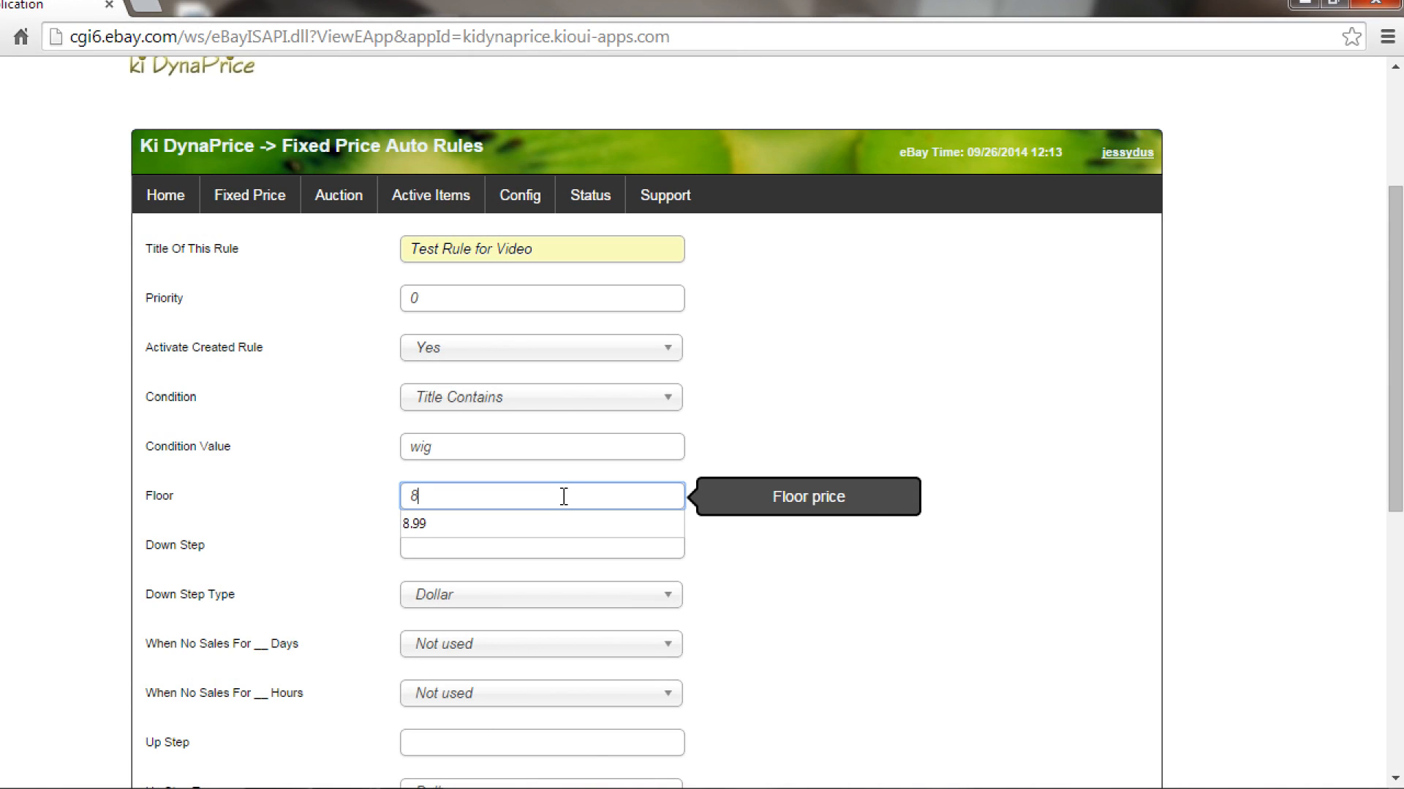
{"action": "type", "text": ".99"}
{"action": "left_click", "coordinate": [760, 550]}
{"action": "left_click", "coordinate": [761, 549]}
{"action": "left_click", "coordinate": [500, 555]}
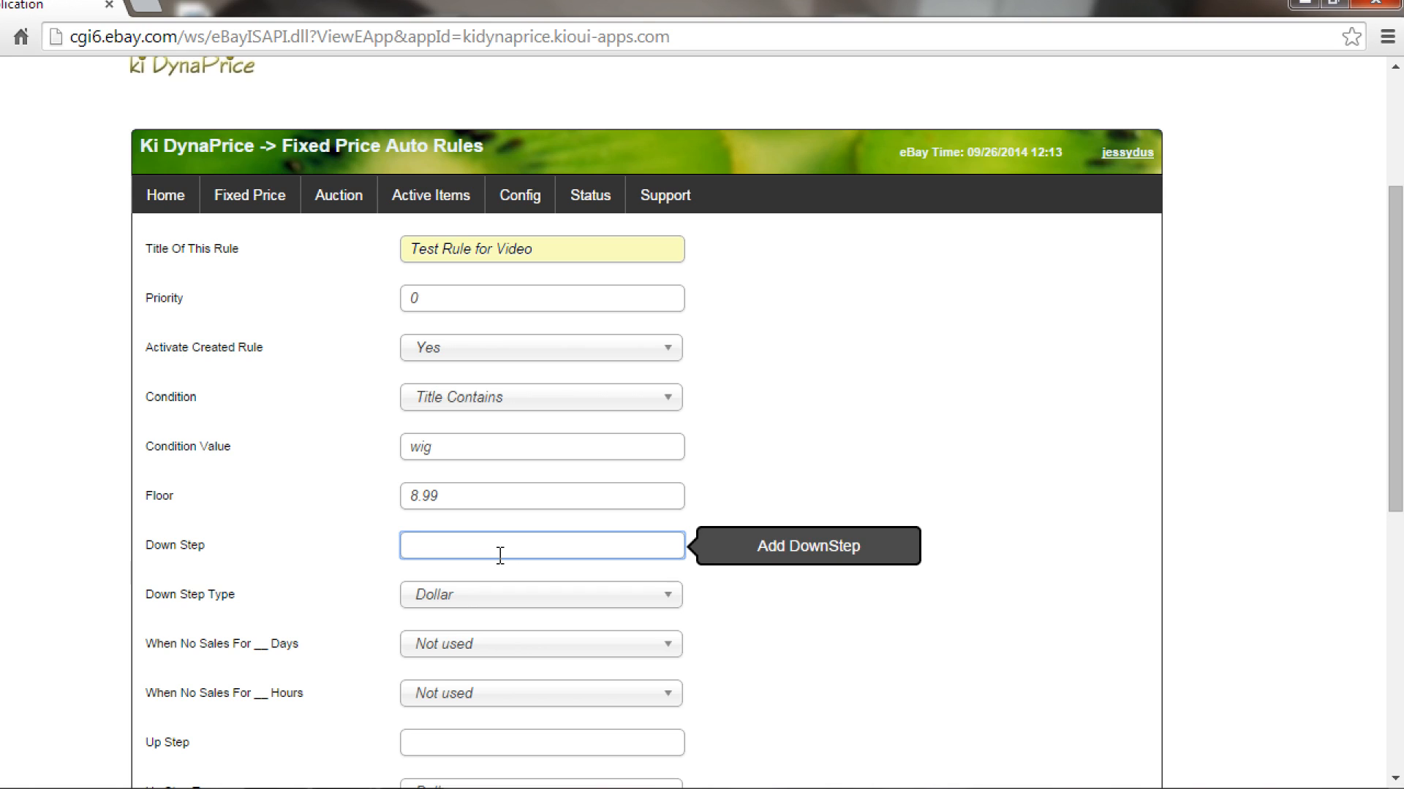
{"action": "type", "text": "1.00"}
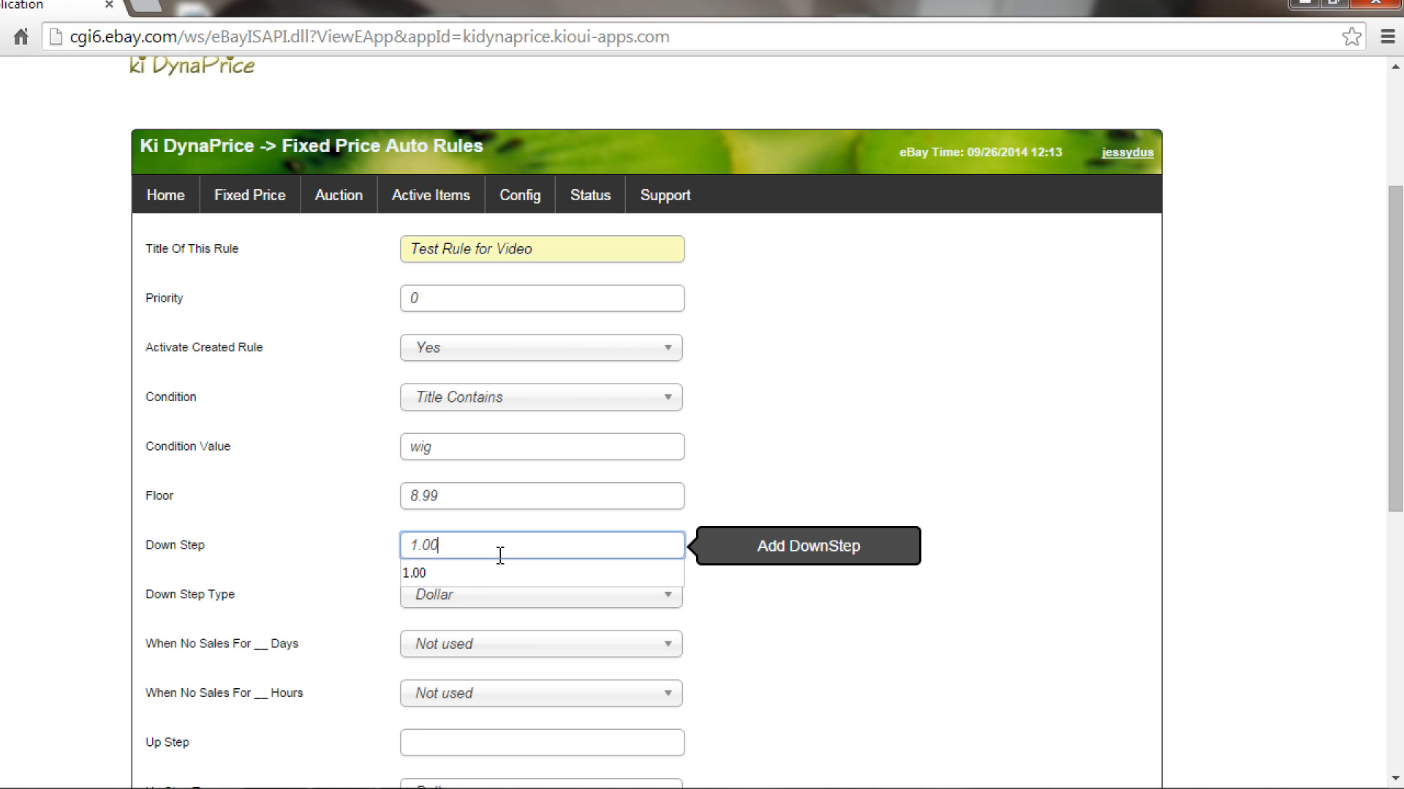
{"action": "left_click", "coordinate": [735, 617]}
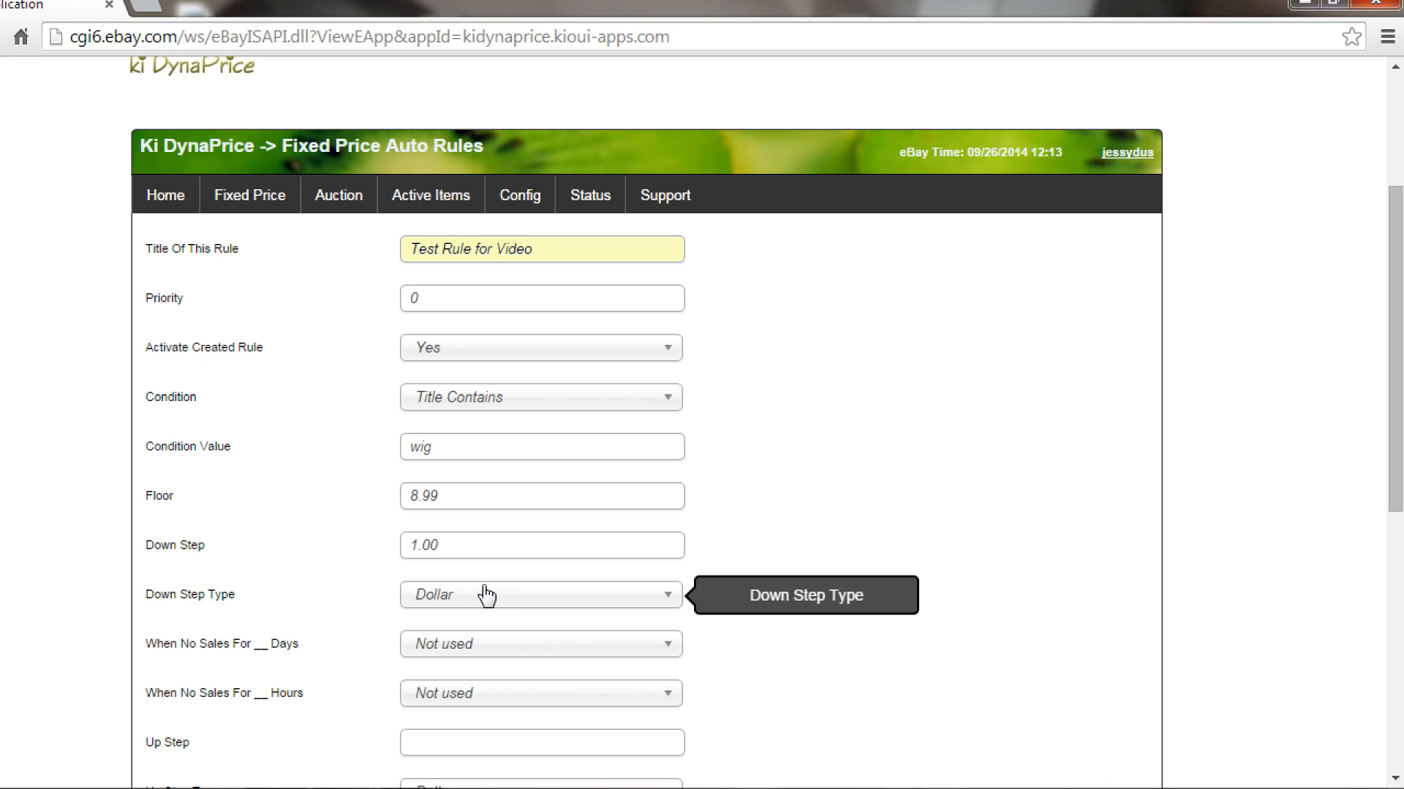
- Set the no-sales duration to a custom value of 90 days using the Add Days option
{"action": "left_click", "coordinate": [439, 655]}
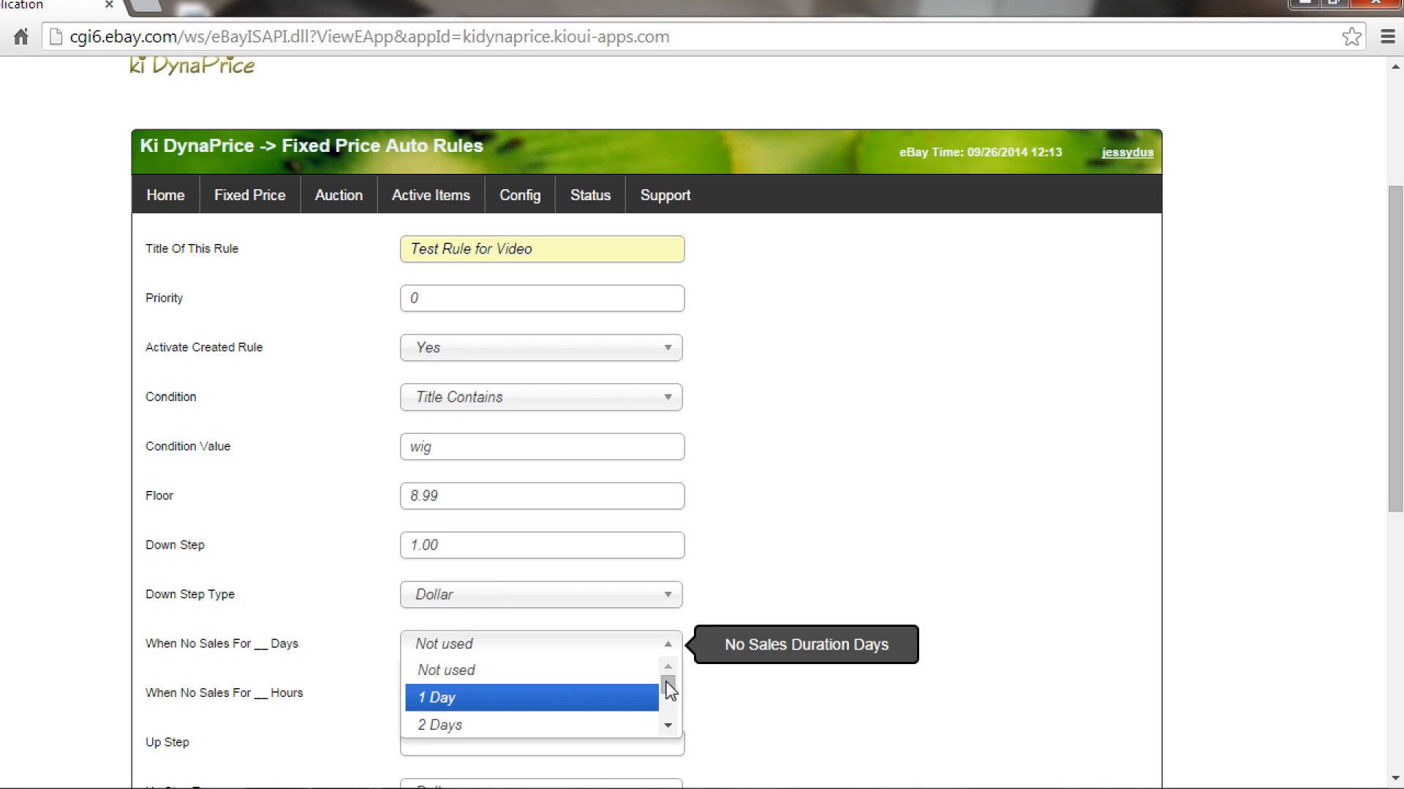
{"action": "scroll", "coordinate": [666, 721], "scroll_direction": "down", "scroll_amount": 10}
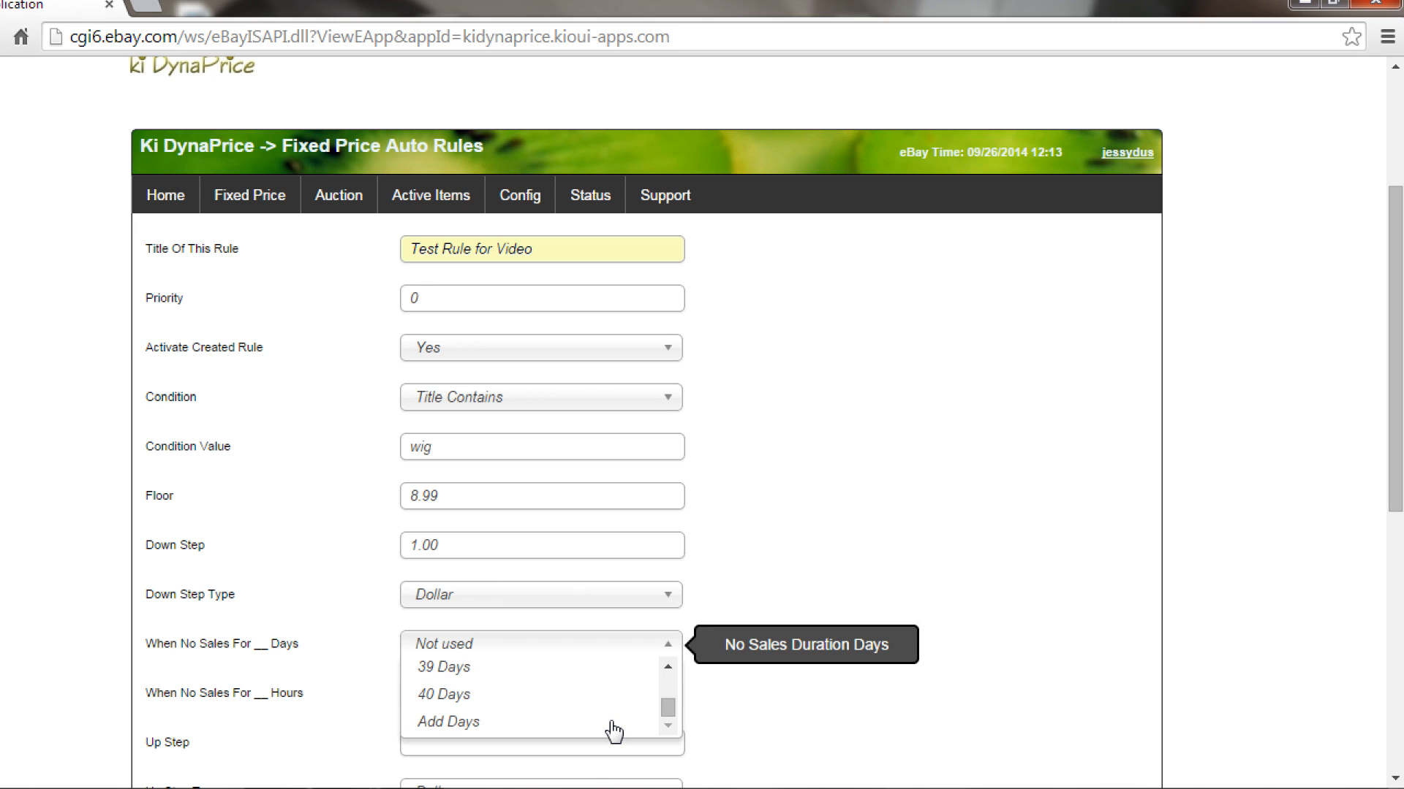
{"action": "left_click", "coordinate": [584, 724]}
{"action": "left_click", "coordinate": [449, 641]}
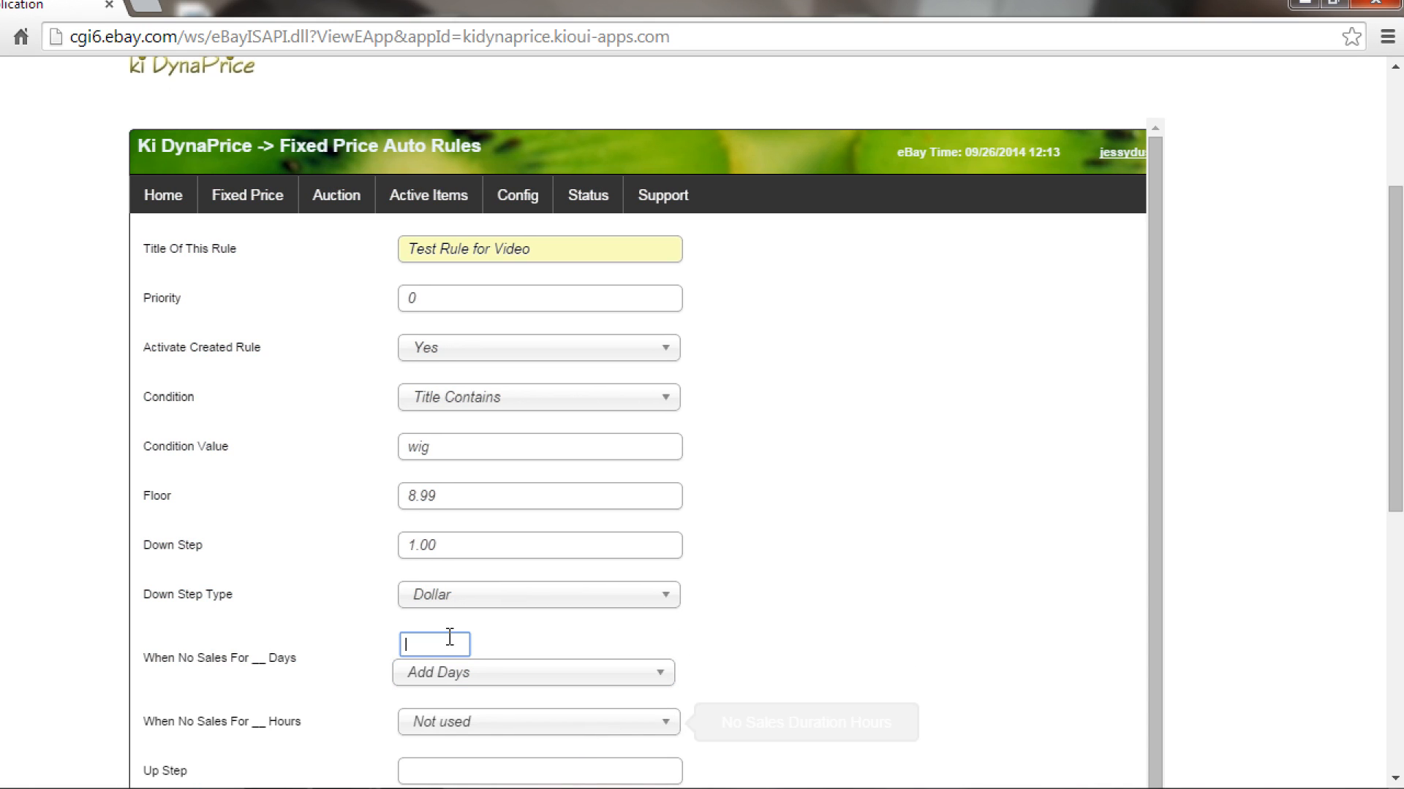
{"action": "type", "text": "90"}
{"action": "left_click", "coordinate": [647, 647]}
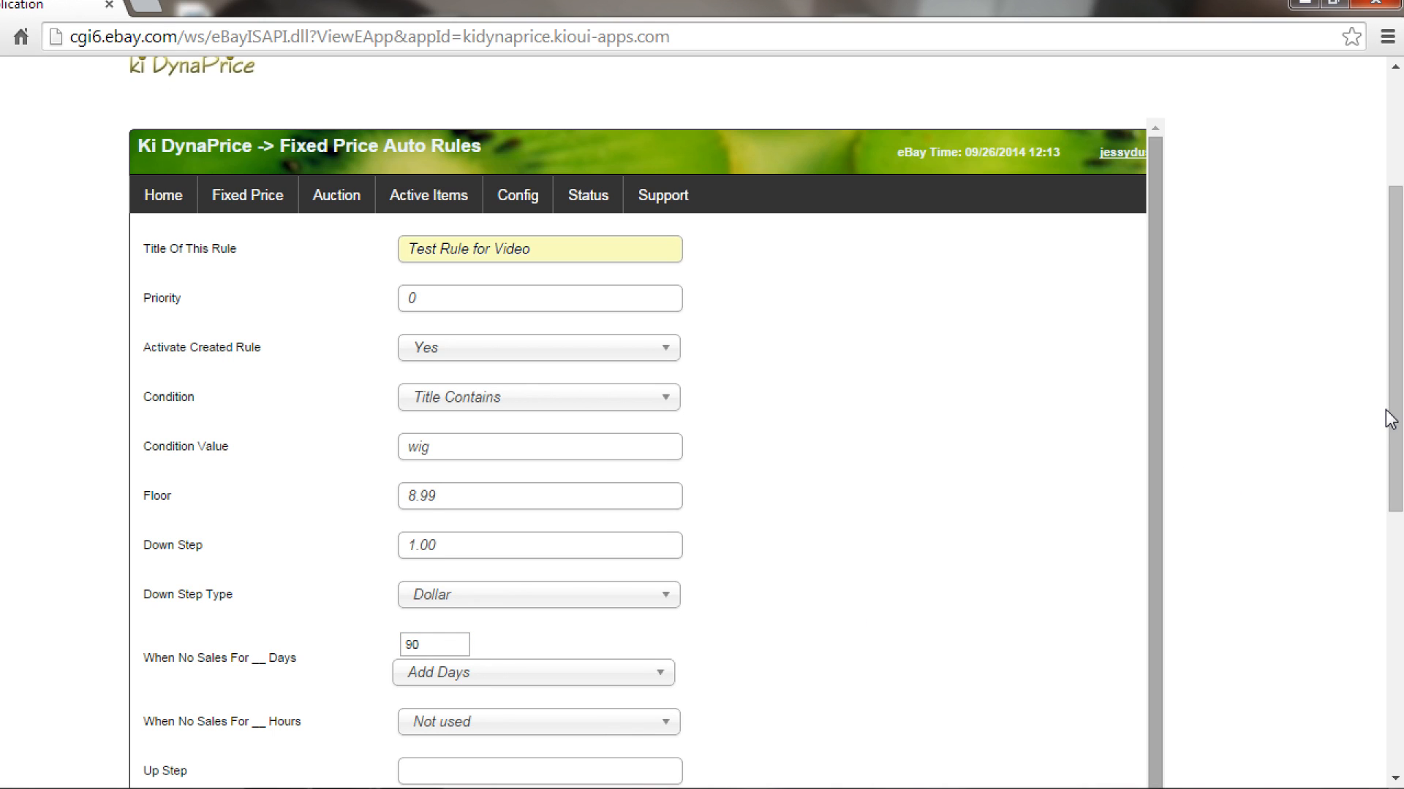
- Set the rule's up step to 0.50, applied after 1 sale
{"action": "left_click_drag", "start_coordinate": [1398, 416], "coordinate": [1396, 471]}
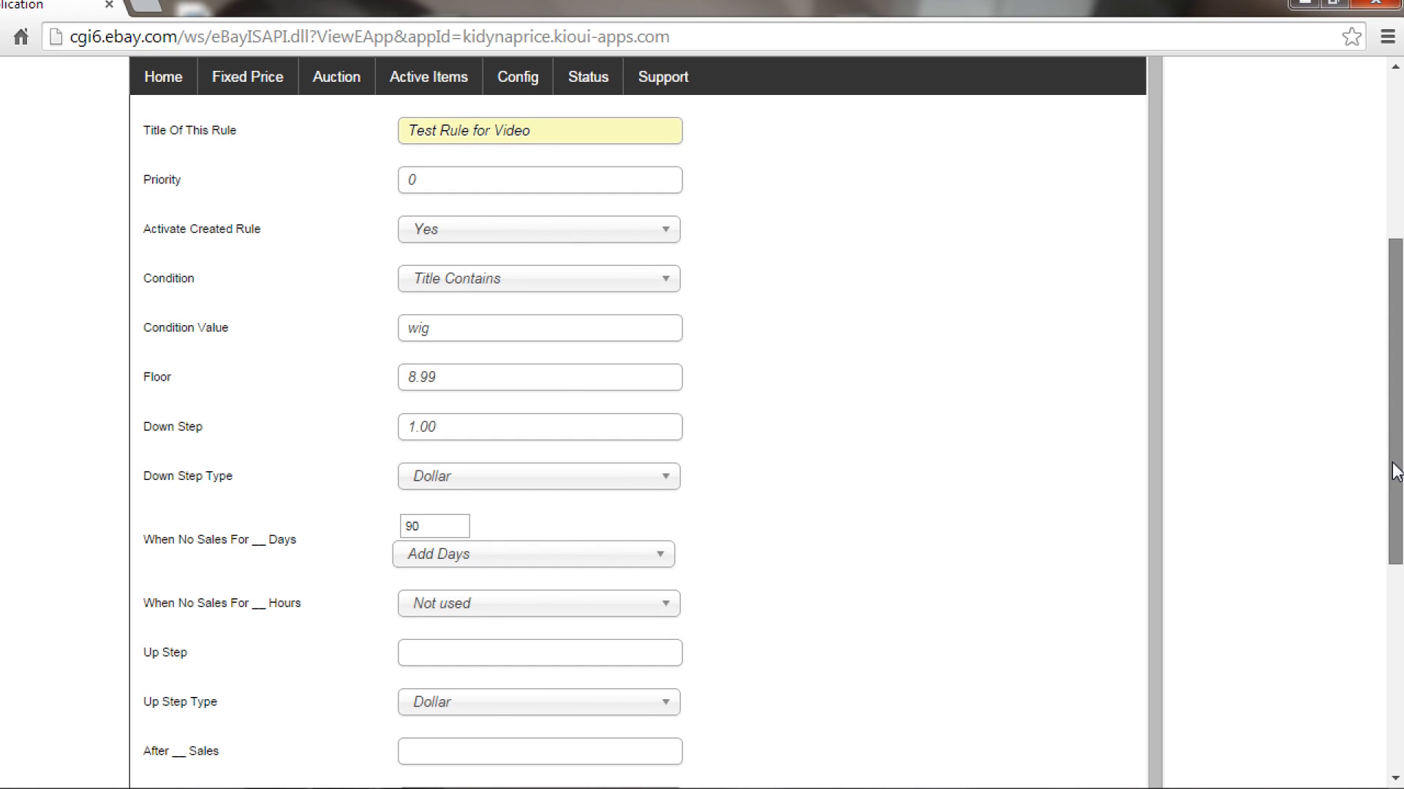
{"action": "left_click", "coordinate": [454, 657]}
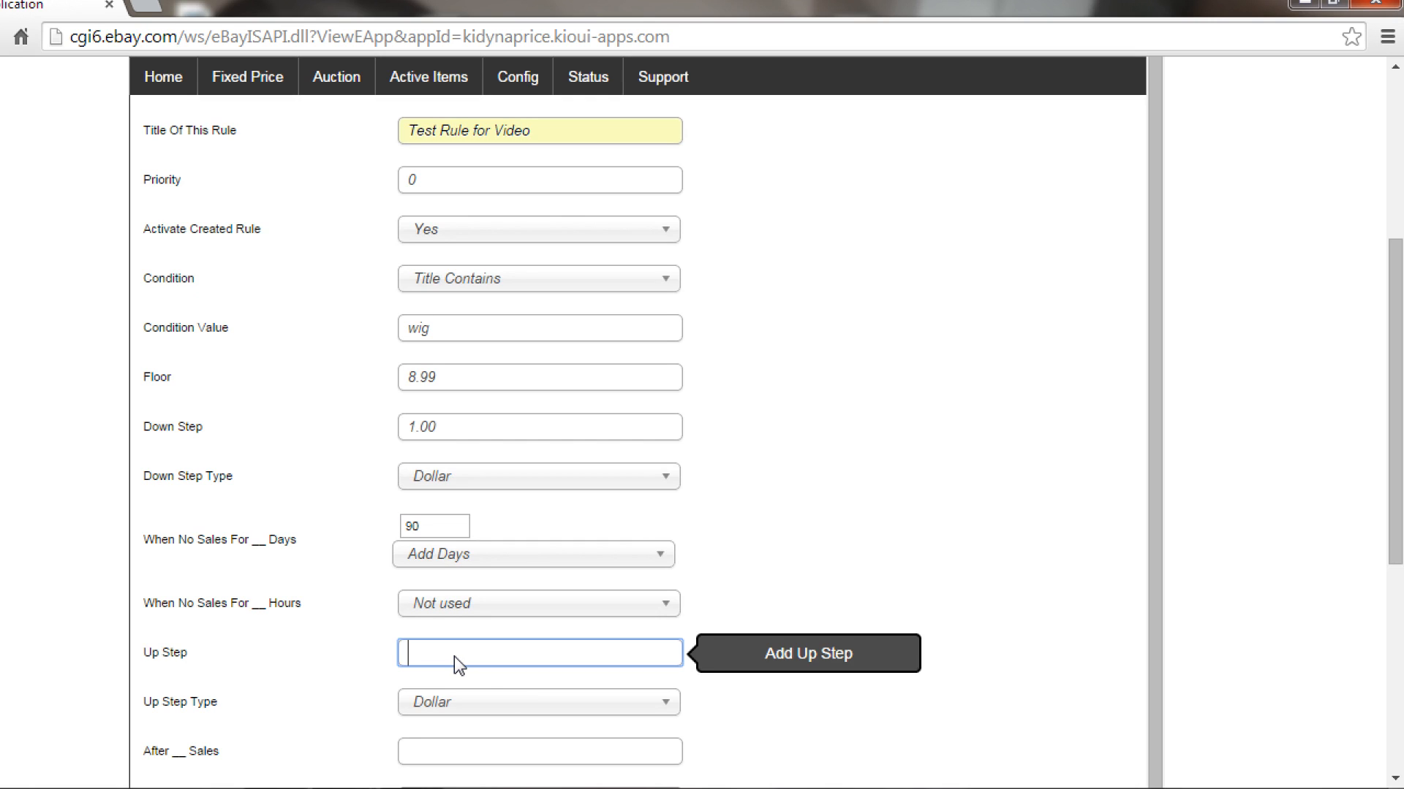
{"action": "type", "text": "0.50"}
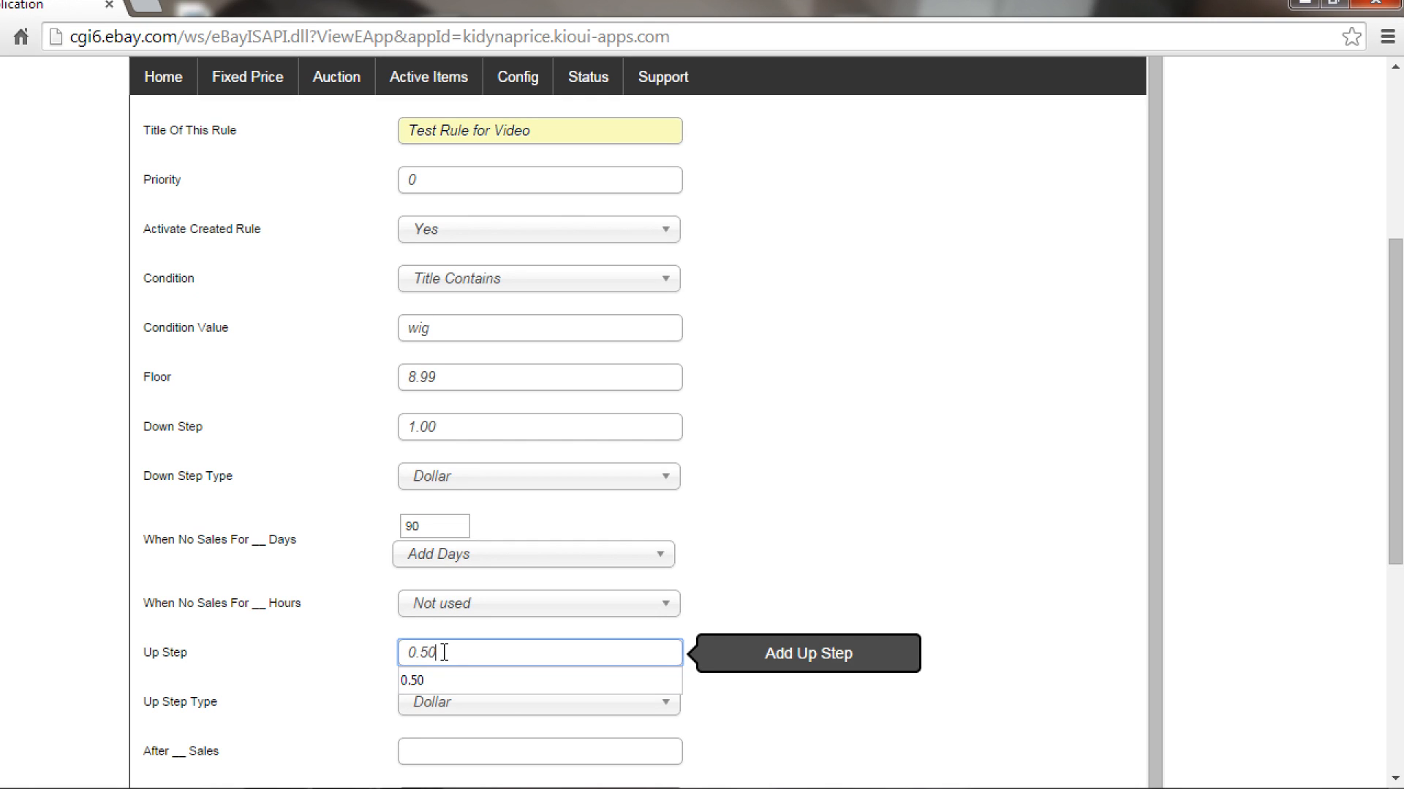
{"action": "left_click", "coordinate": [730, 731]}
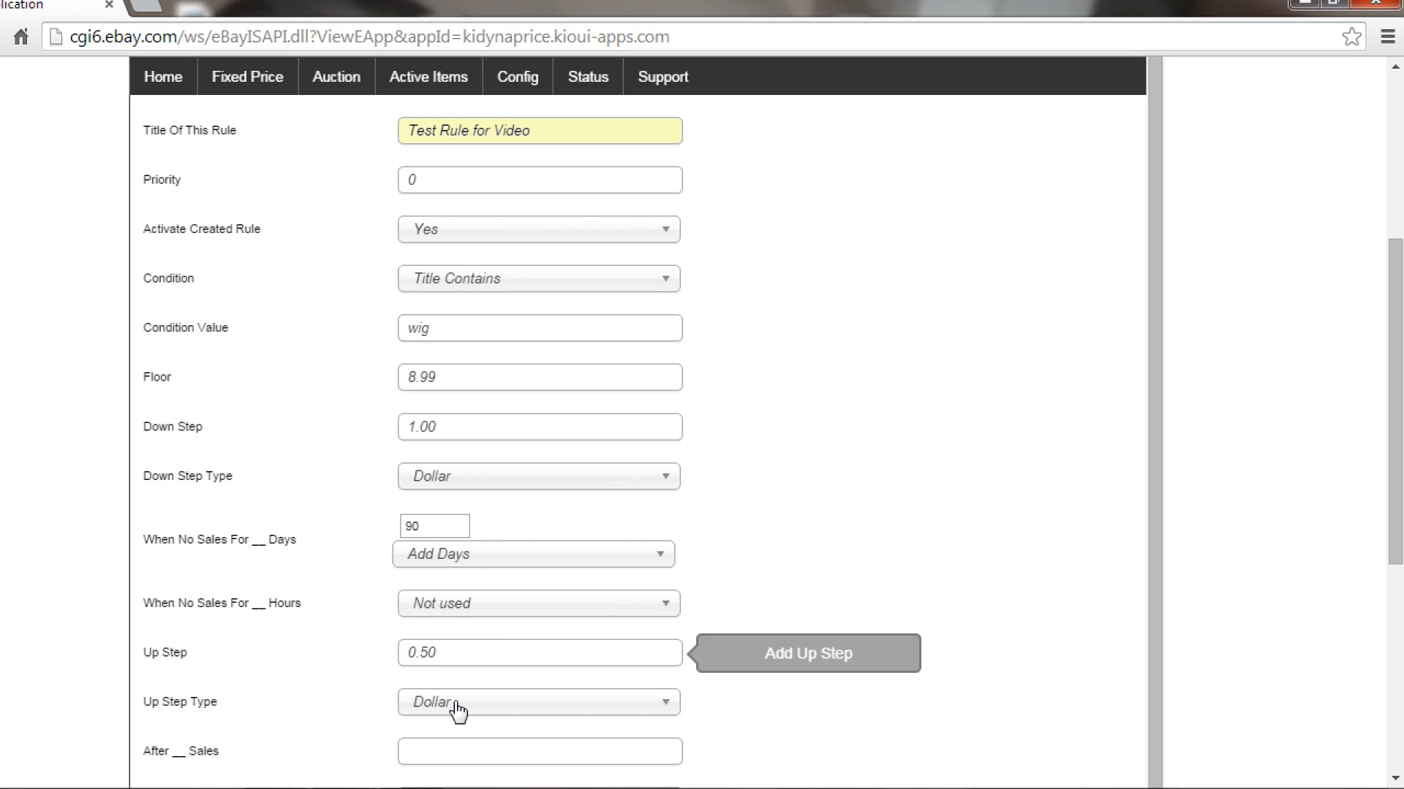
{"action": "left_click", "coordinate": [446, 755]}
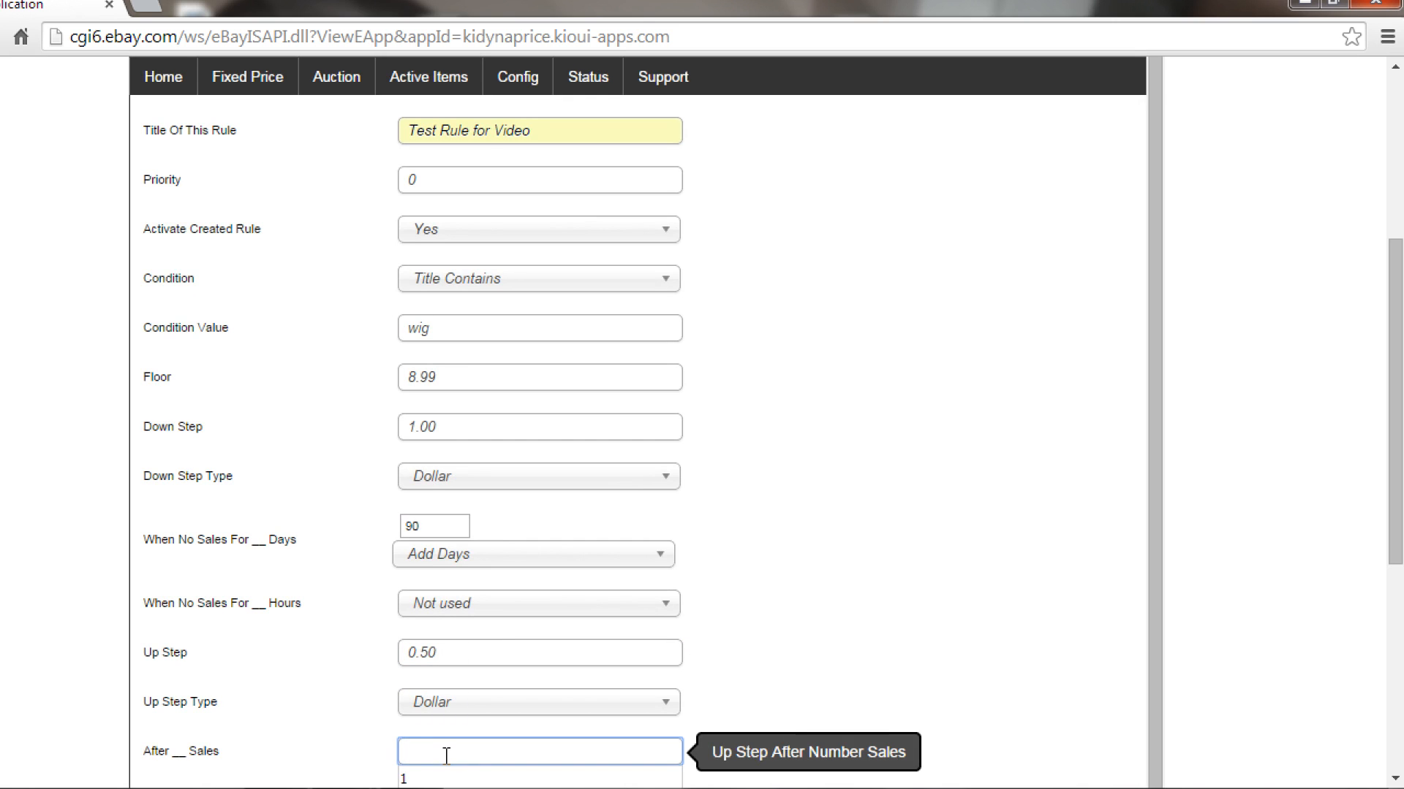
{"action": "type", "text": "1"}
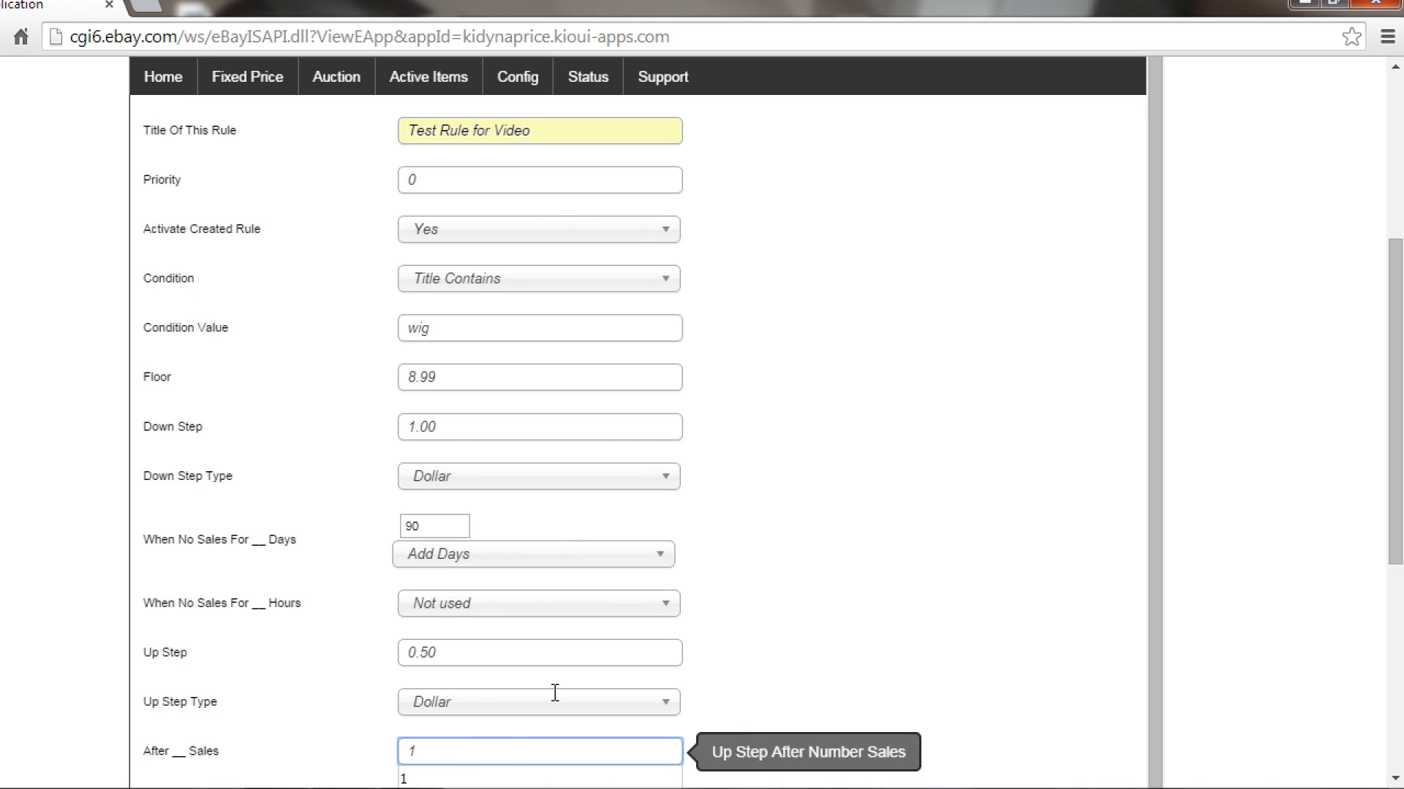
{"action": "left_click", "coordinate": [777, 687]}
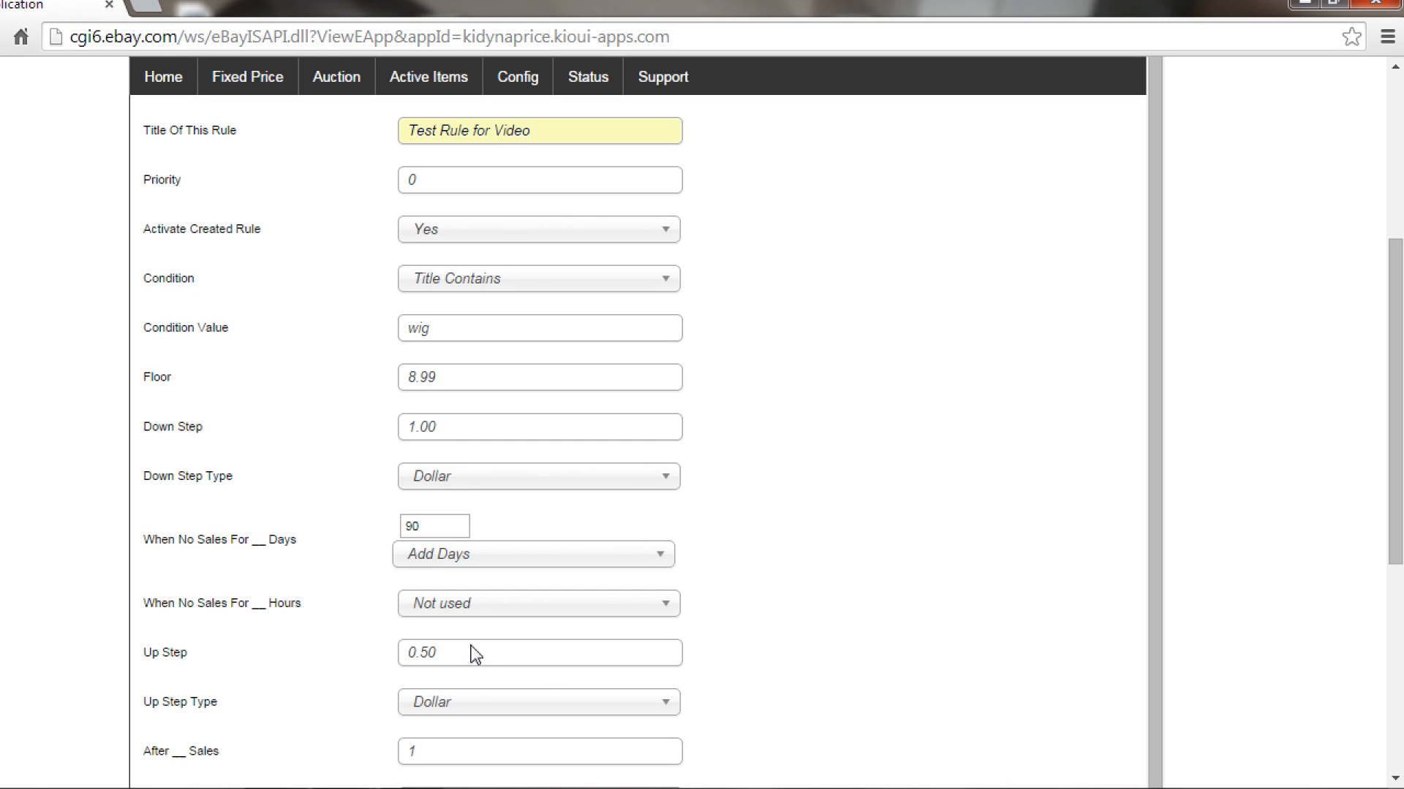
- Set the rule's ceiling price to 24.99 and save the rule
{"action": "left_click_drag", "start_coordinate": [1395, 492], "coordinate": [1396, 496]}
{"action": "scroll", "coordinate": [636, 424], "scroll_direction": "down", "scroll_amount": 2}
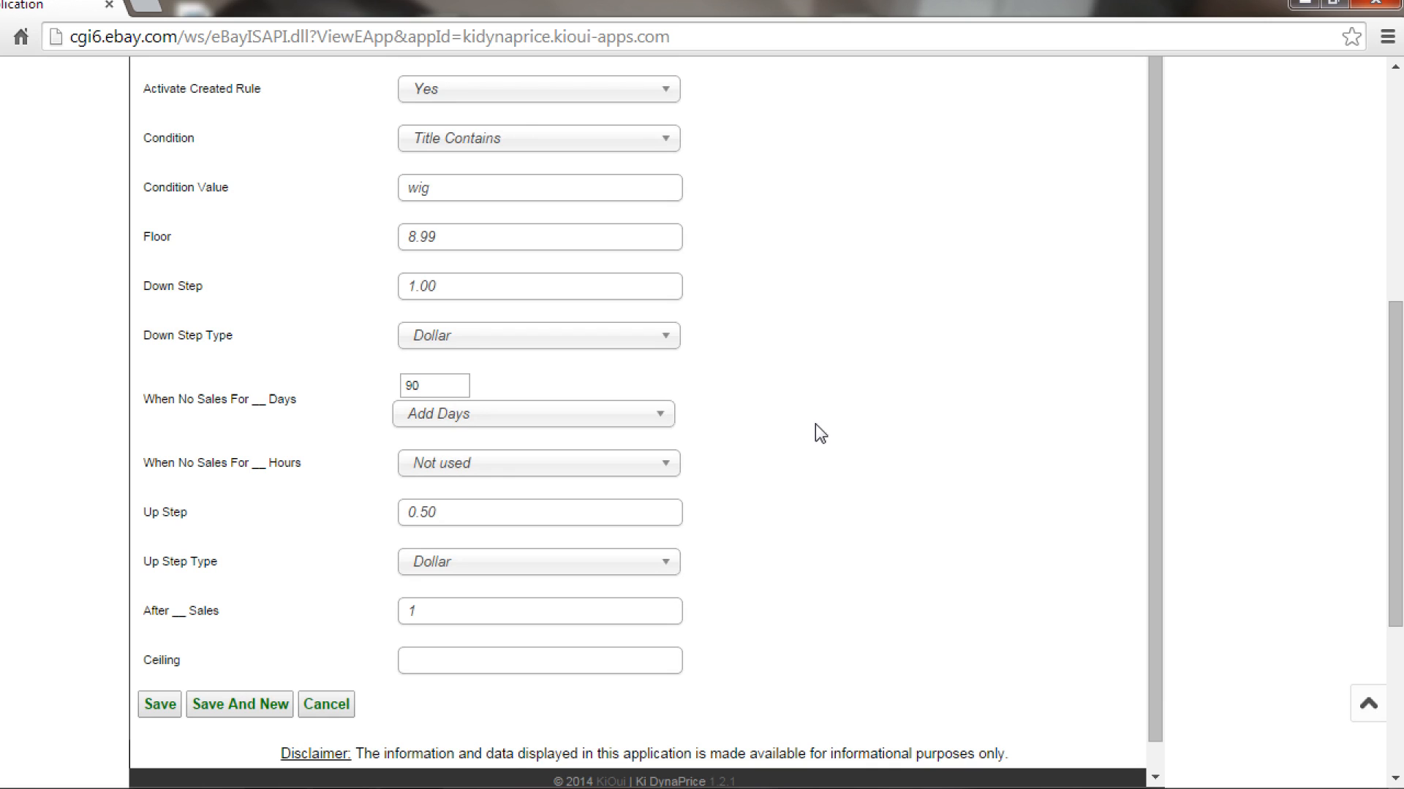
{"action": "left_click", "coordinate": [479, 662]}
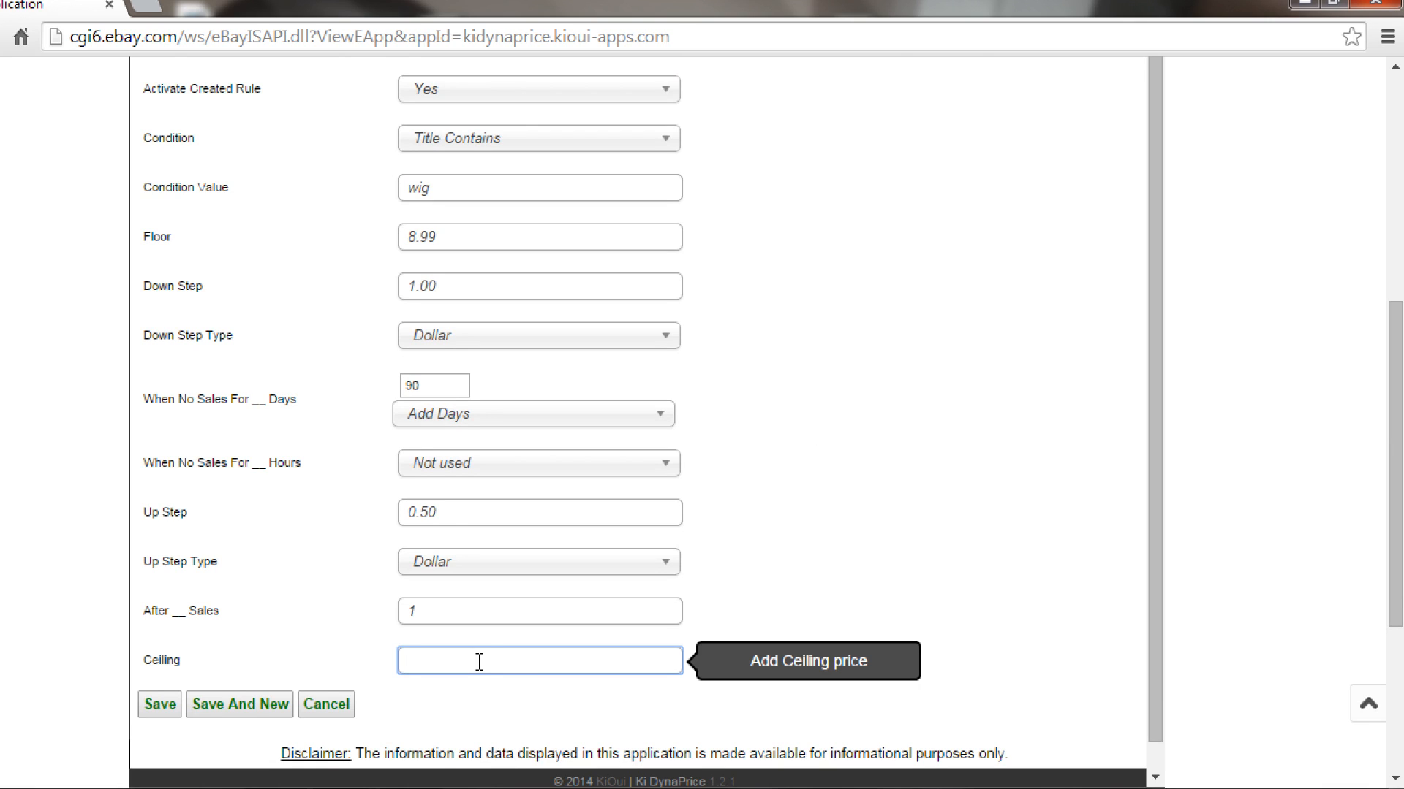
{"action": "type", "text": "24.99"}
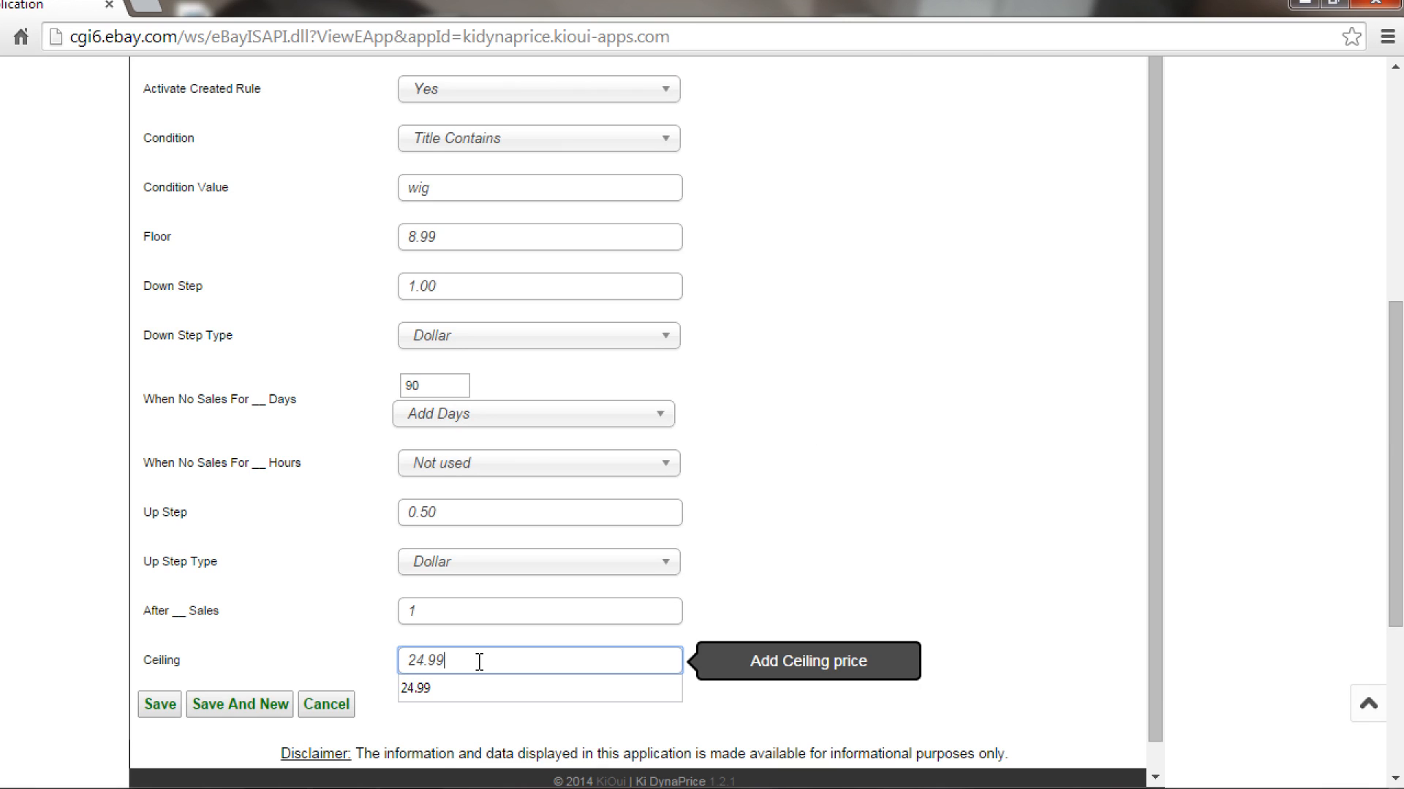
{"action": "left_click", "coordinate": [764, 538]}
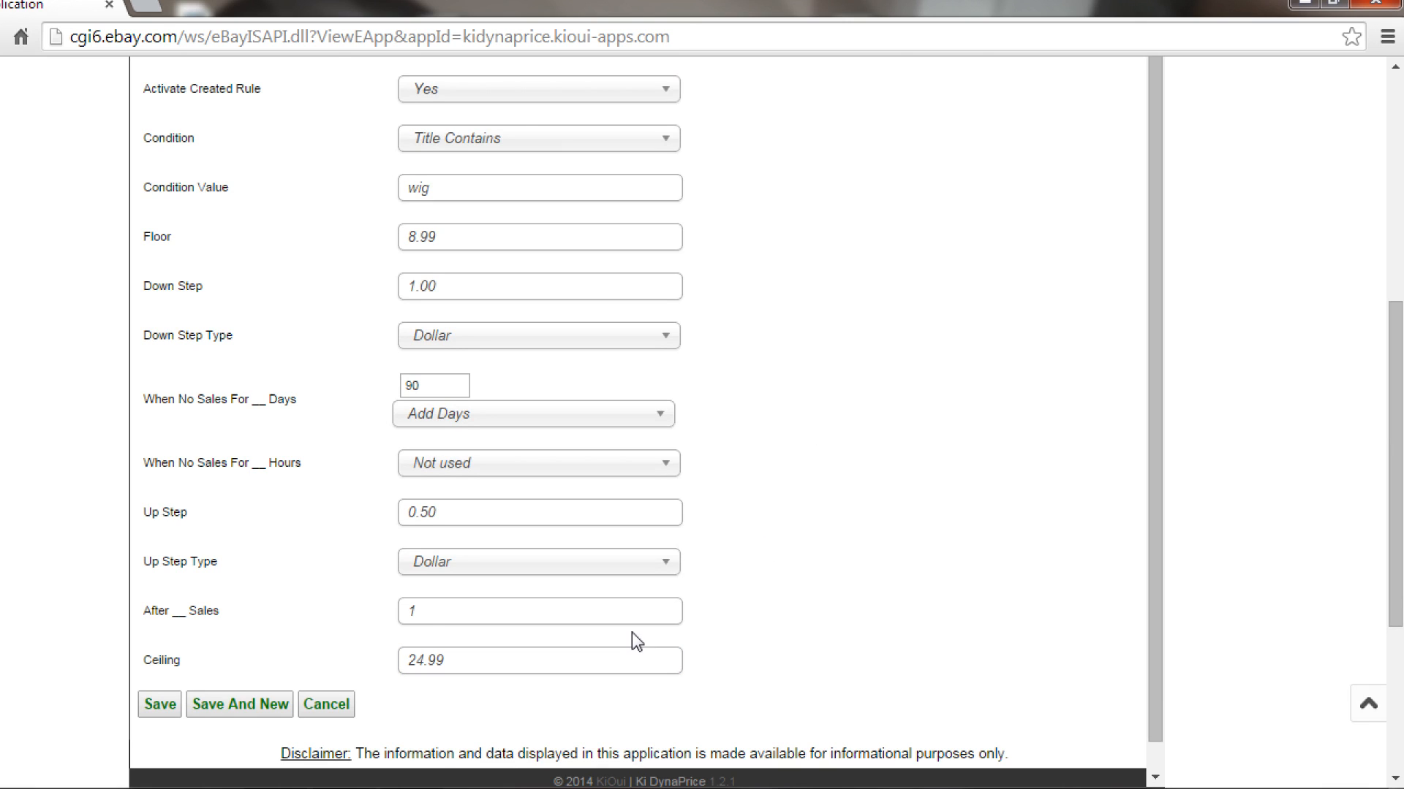
{"action": "left_click", "coordinate": [159, 707]}
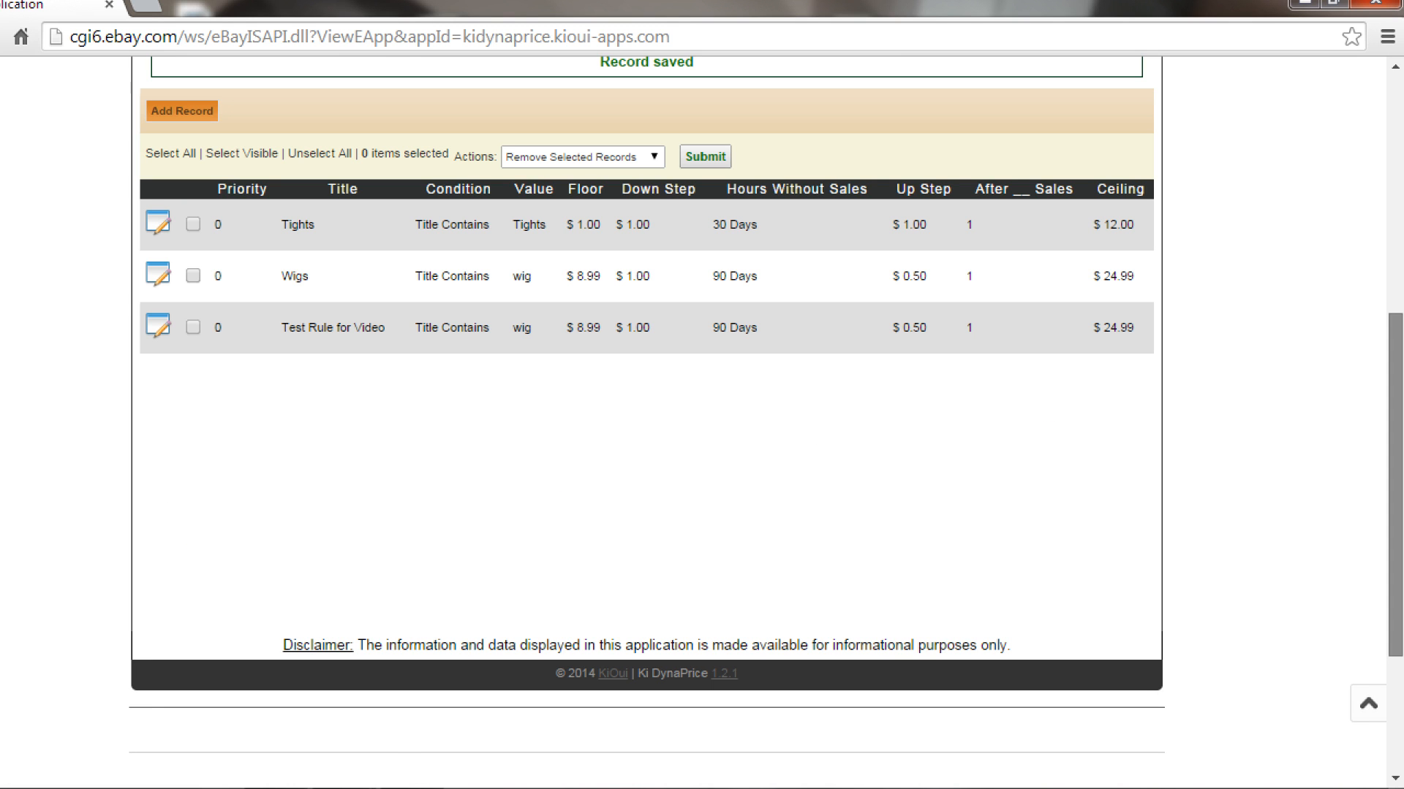
- Reprocess the existing listings against the fixed price auto rules
{"action": "scroll", "coordinate": [1395, 483], "scroll_direction": "up", "scroll_amount": 3}
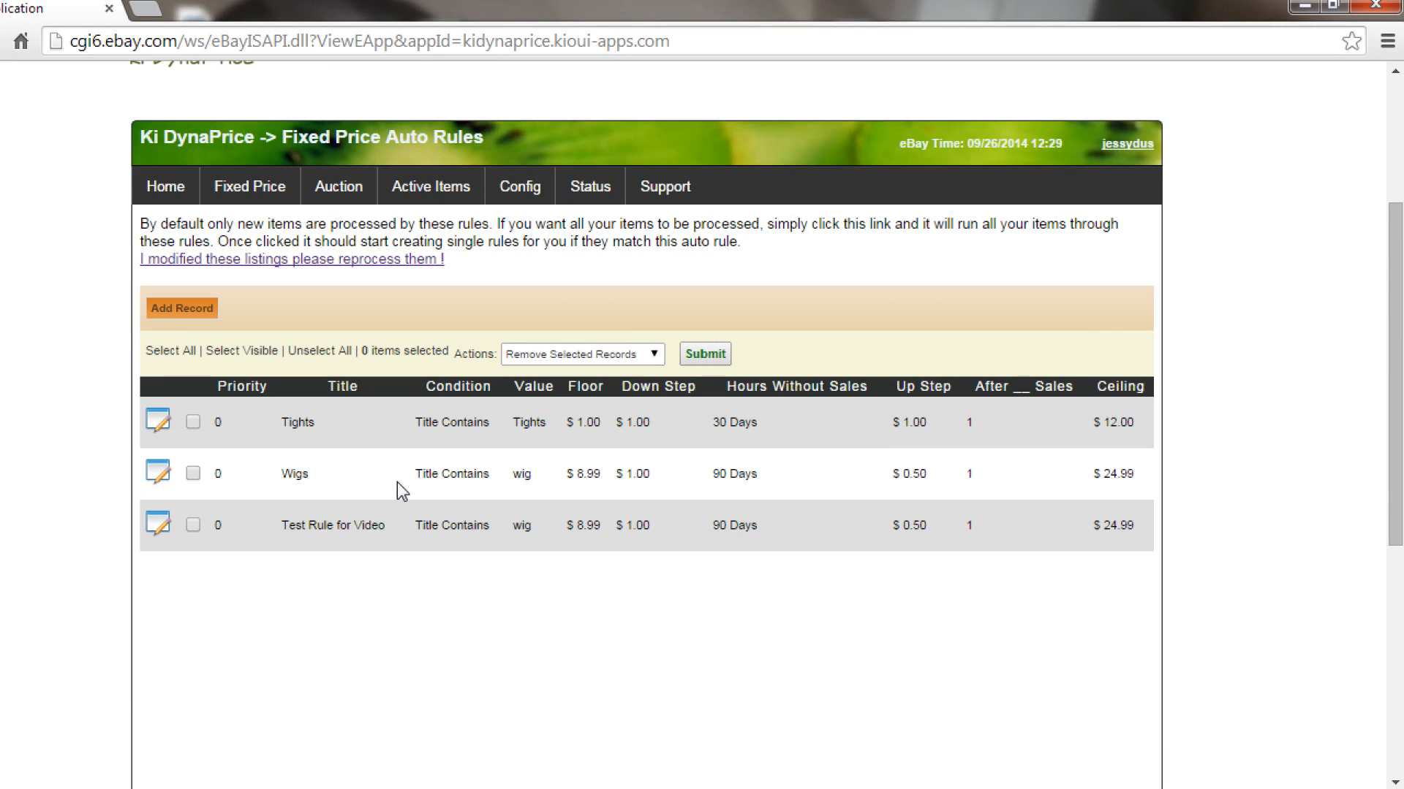
{"action": "left_click", "coordinate": [305, 261]}
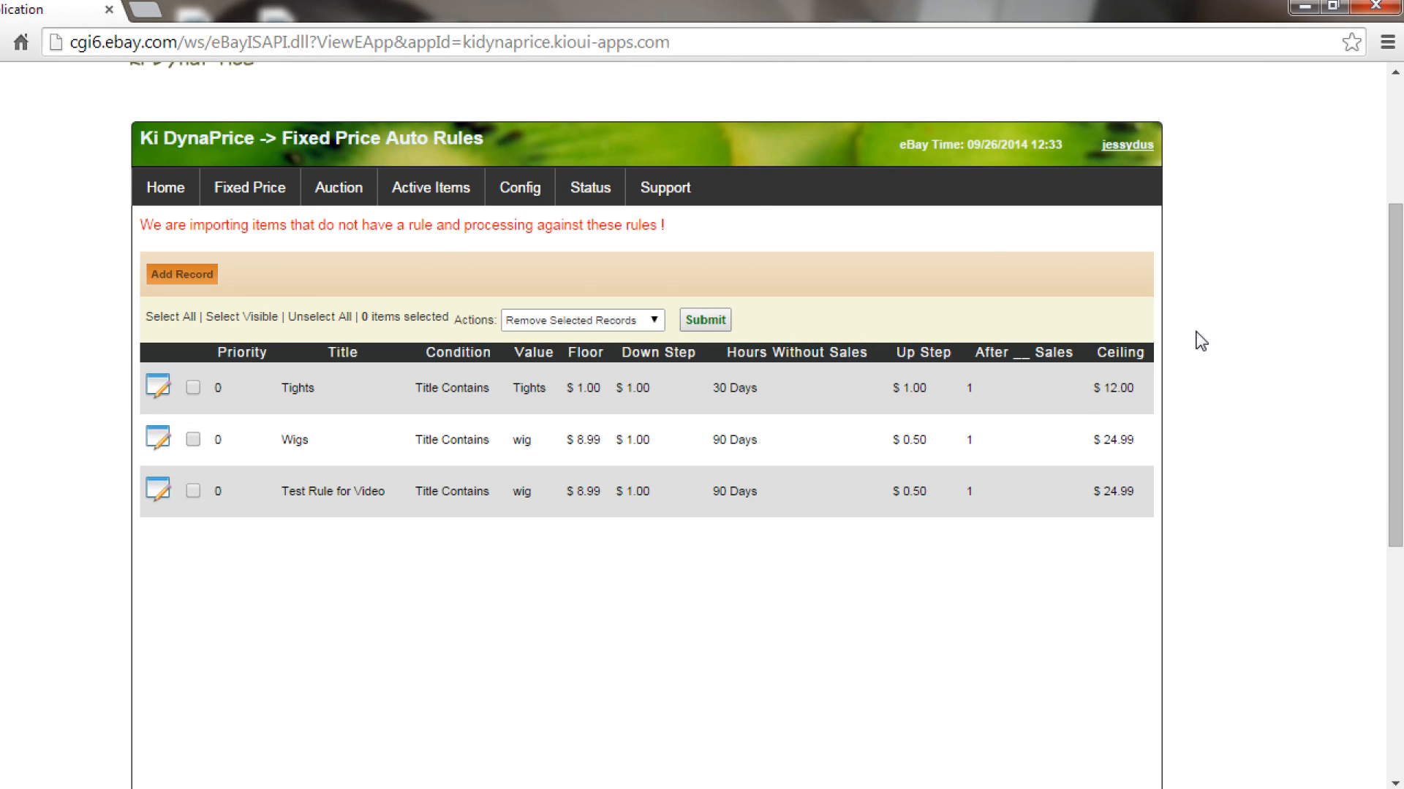
- Enable Process Auto Rules Upon Item Revised in the app's configuration and save the settings
{"action": "left_click", "coordinate": [529, 193]}
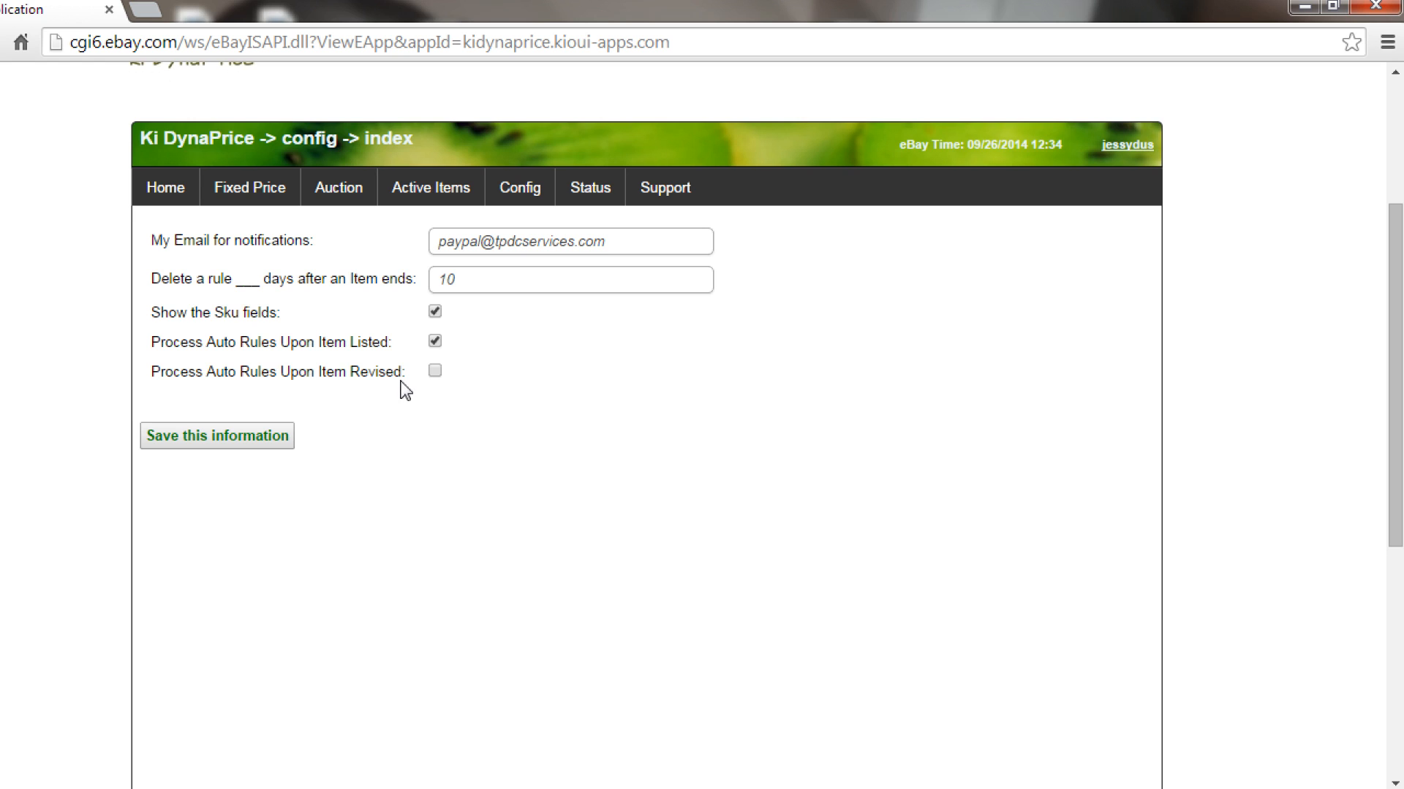
{"action": "left_click", "coordinate": [434, 371]}
{"action": "left_click", "coordinate": [243, 437]}
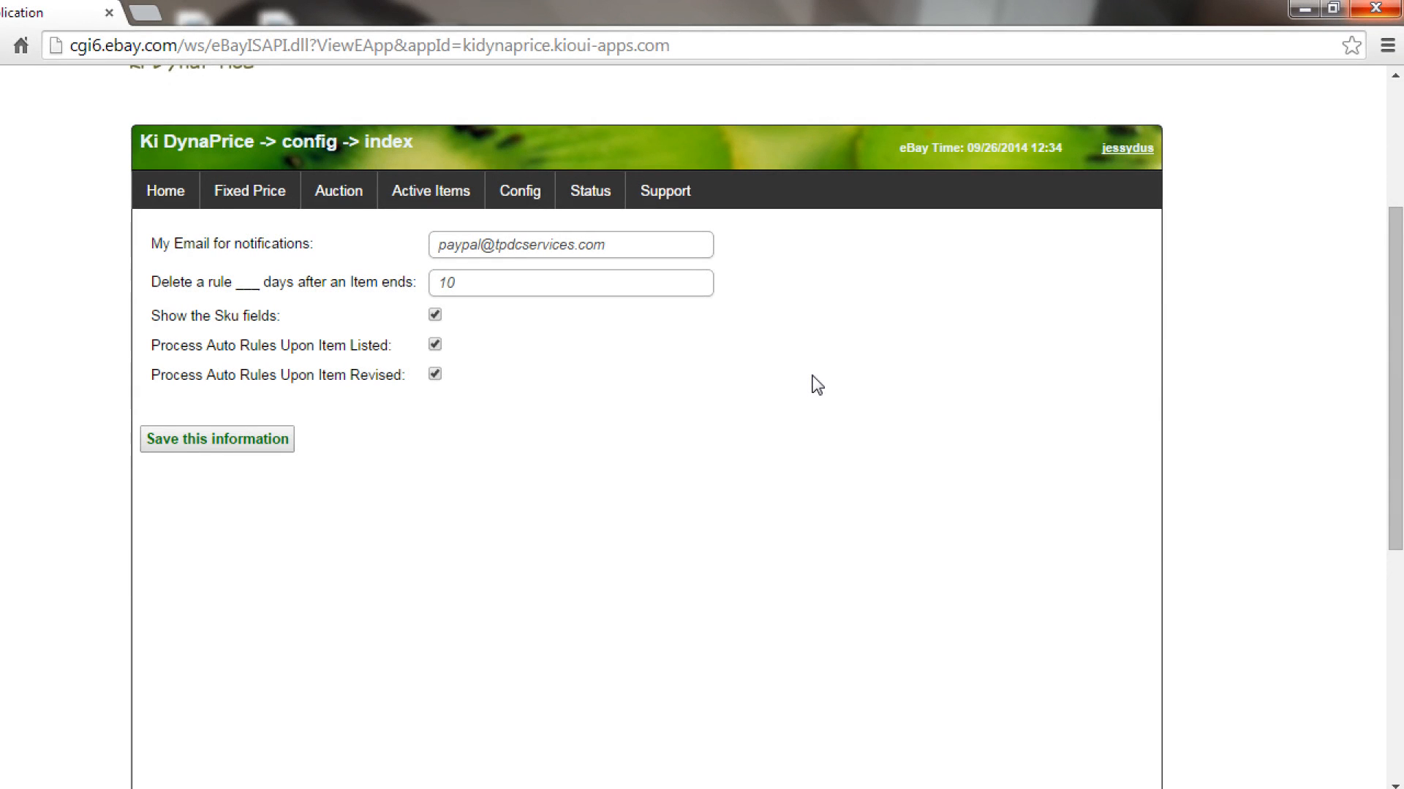